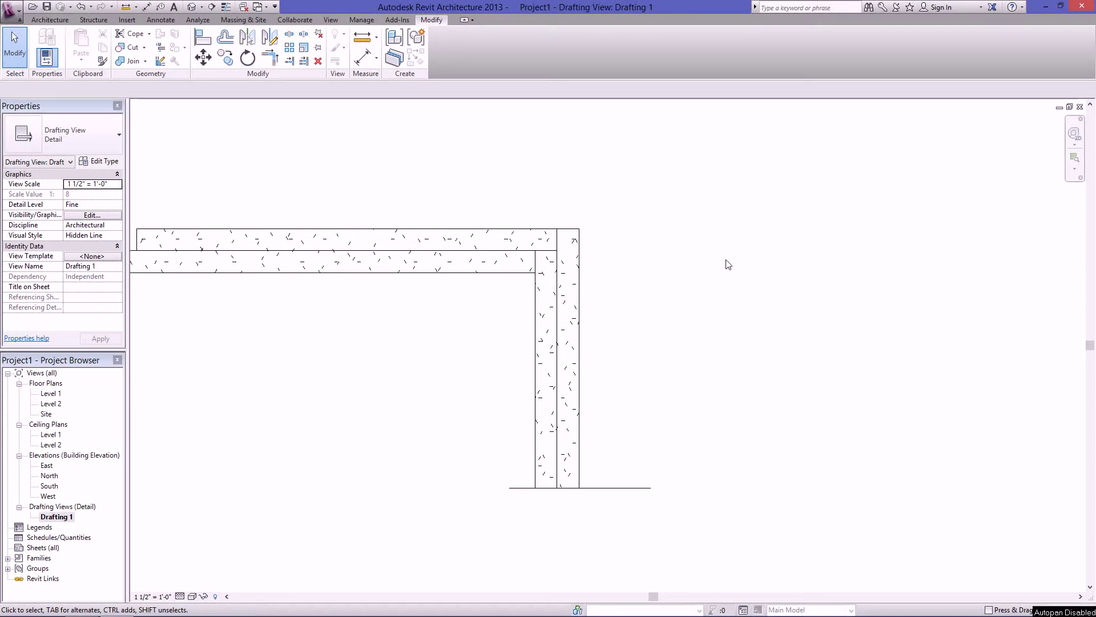
Use Create Similar (CS) on the vertical detail item to place a horizontal concrete detail item.
click(578, 320)
click(636, 344)
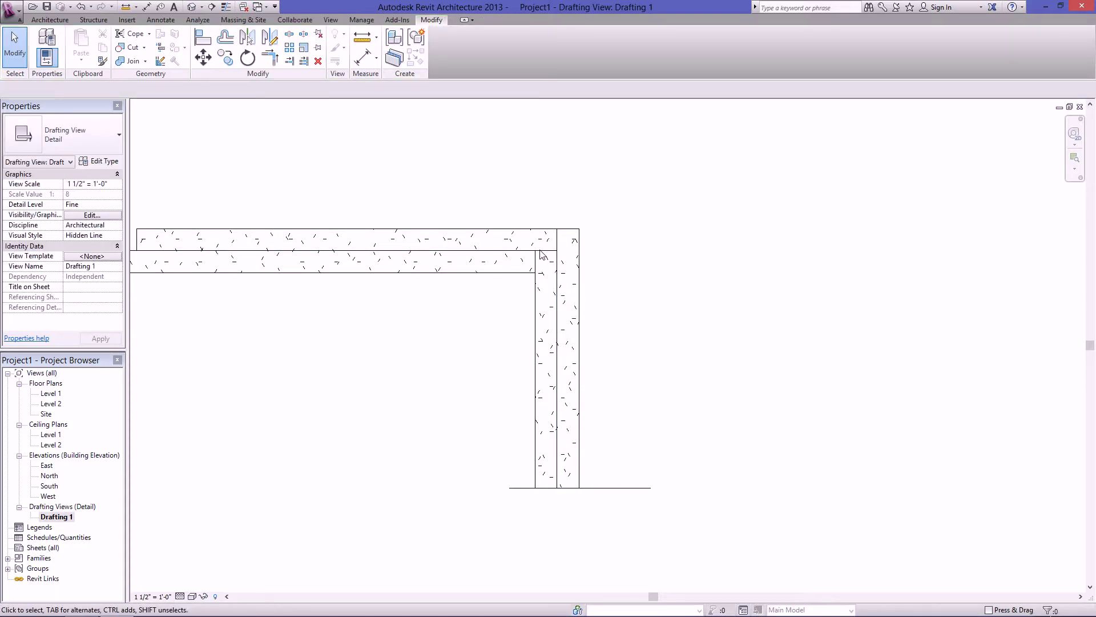
click(577, 315)
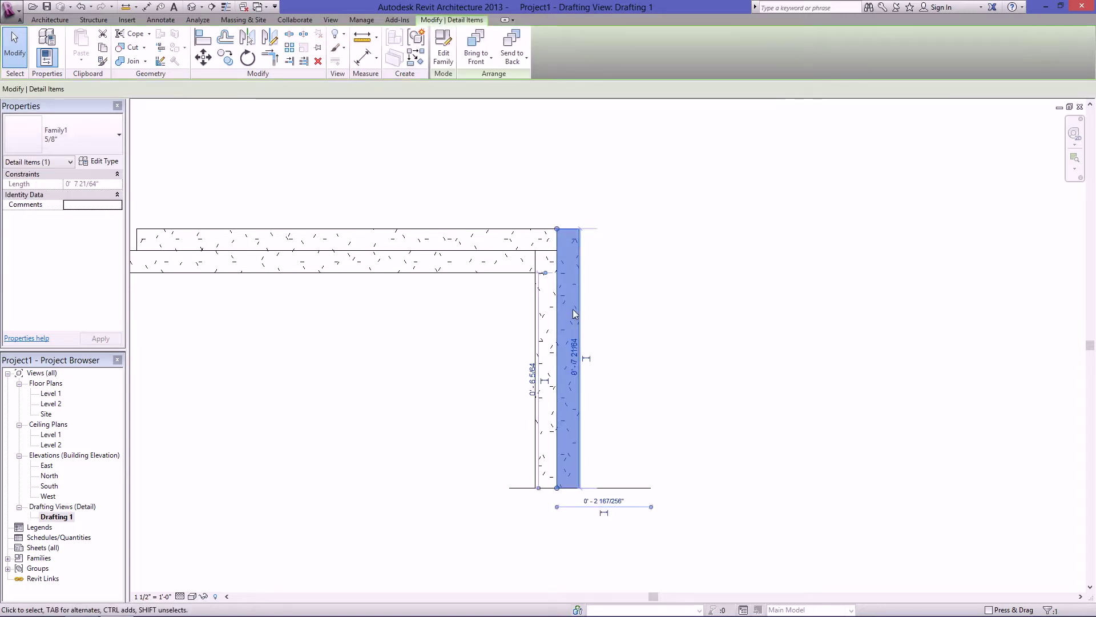
key(c)
key(s)
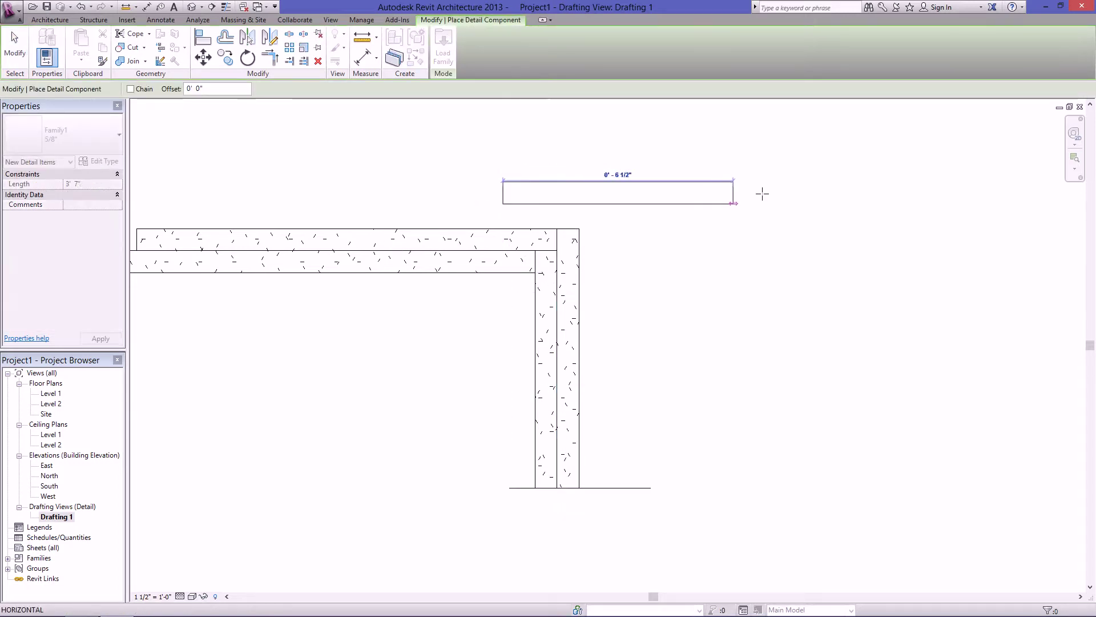
click(812, 197)
key(Escape)
key(Escape)
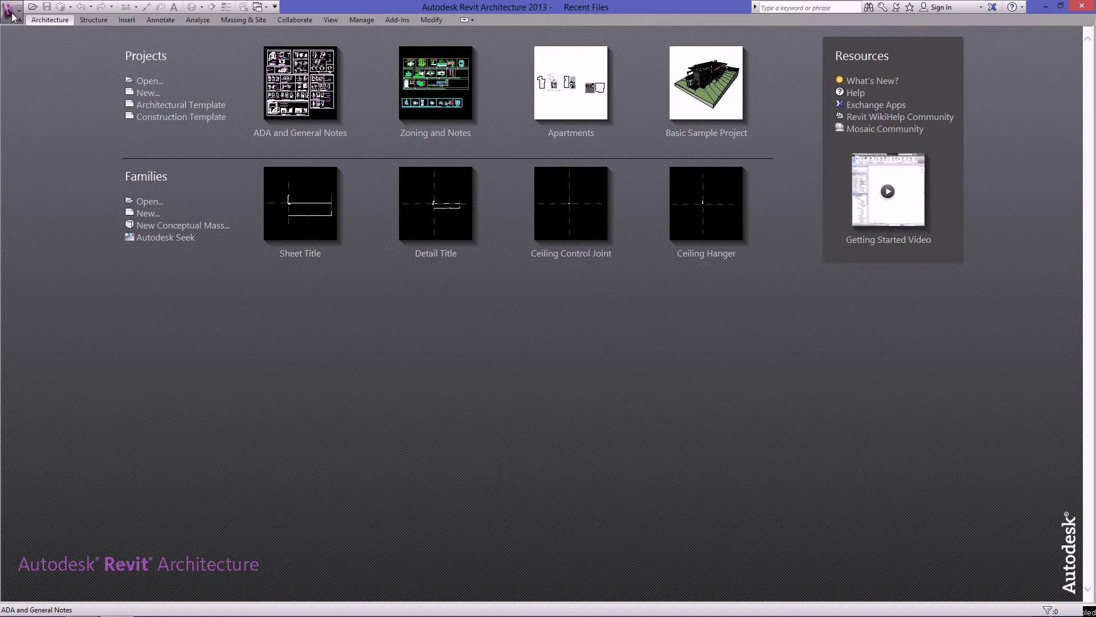
Start a new family from the Detail Item line based.rft template.
click(11, 13)
mouse_move(40, 53)
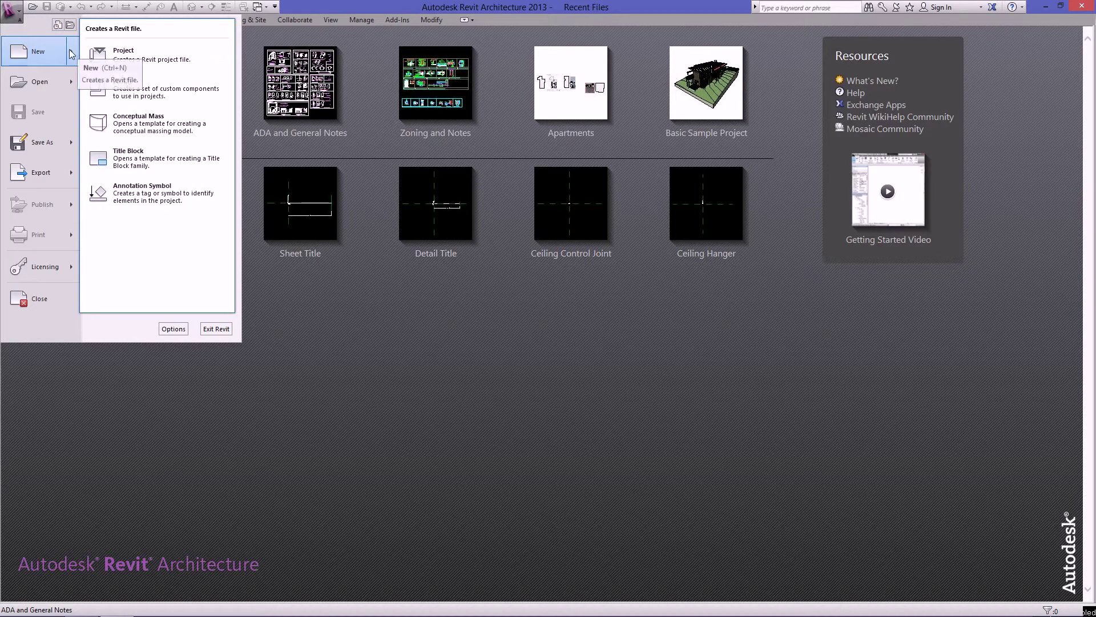
click(132, 88)
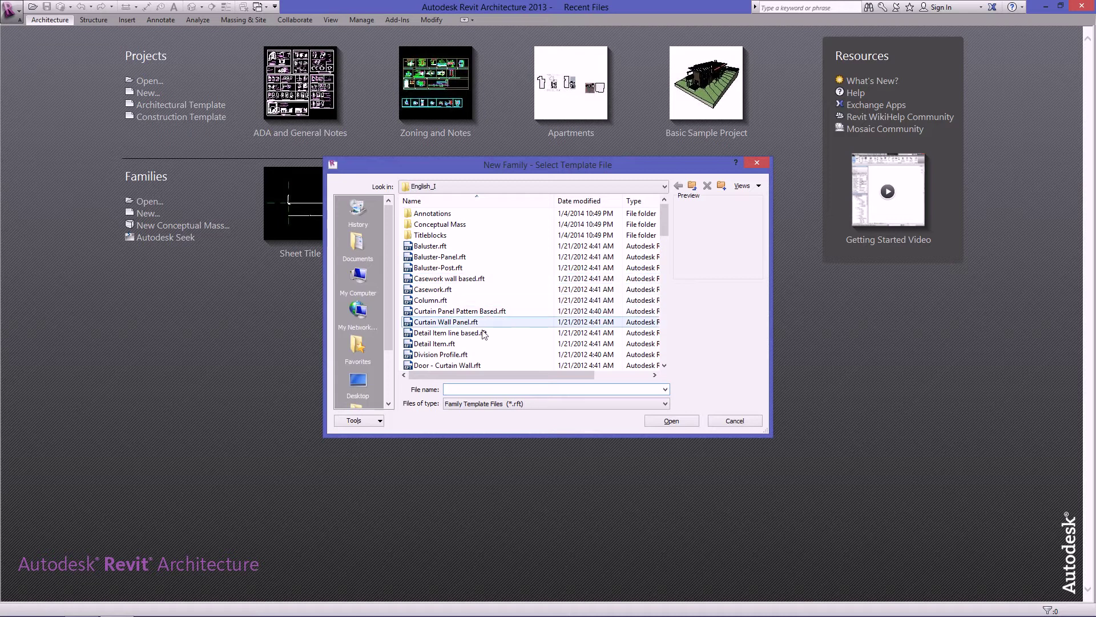
click(465, 334)
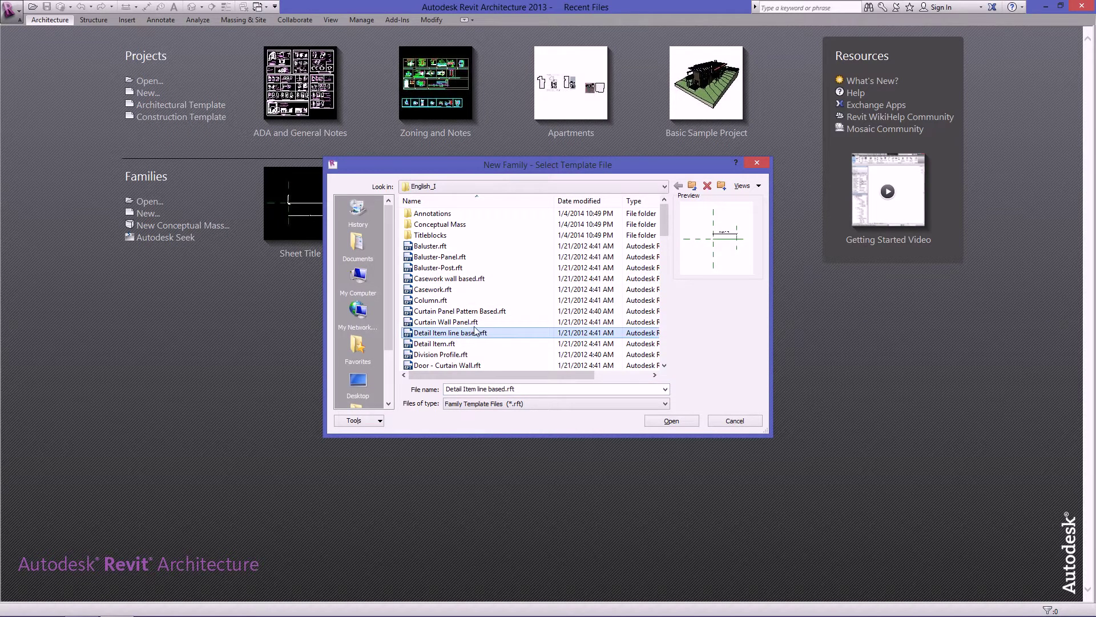
click(673, 422)
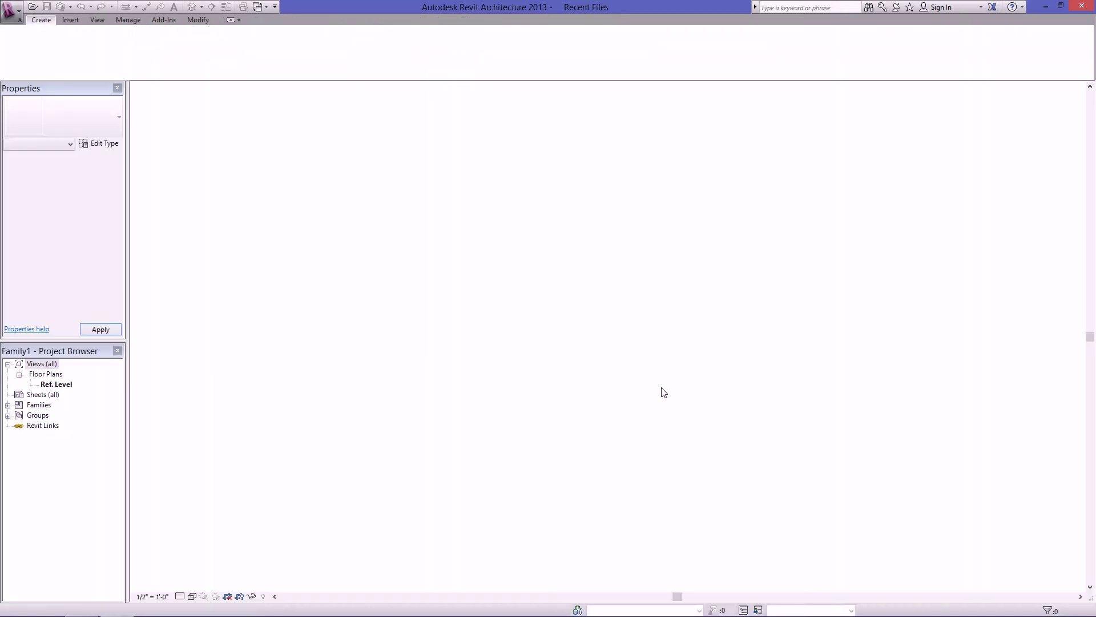
Drag the Right reference plane left until the Length dimension reads 3' - 7".
scroll(814, 382, up, 1)
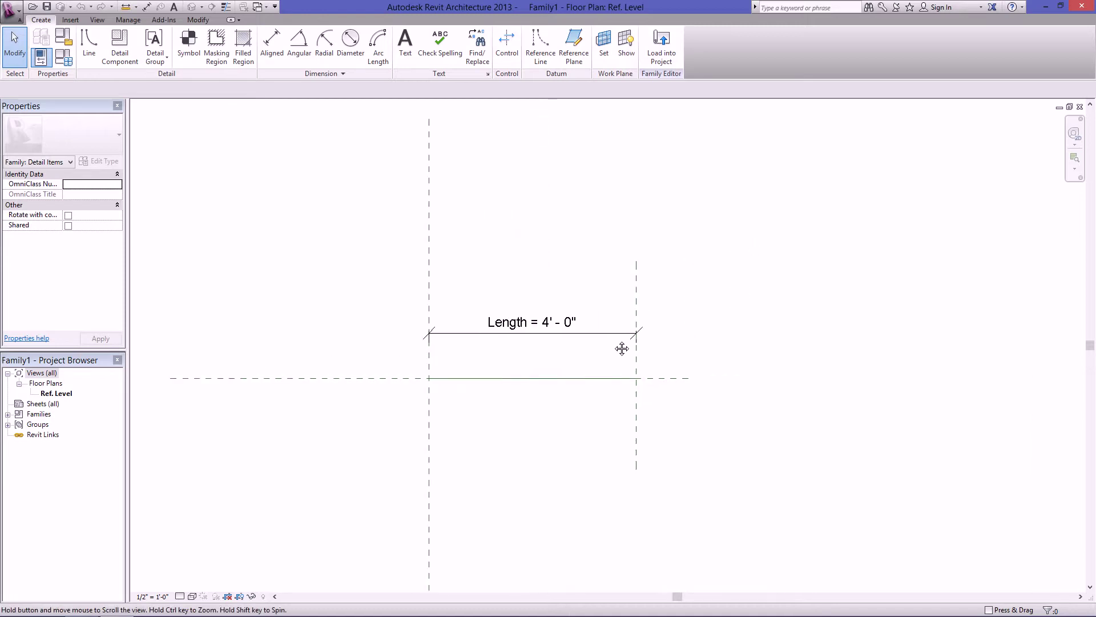
scroll(633, 354, up, 1)
click(644, 366)
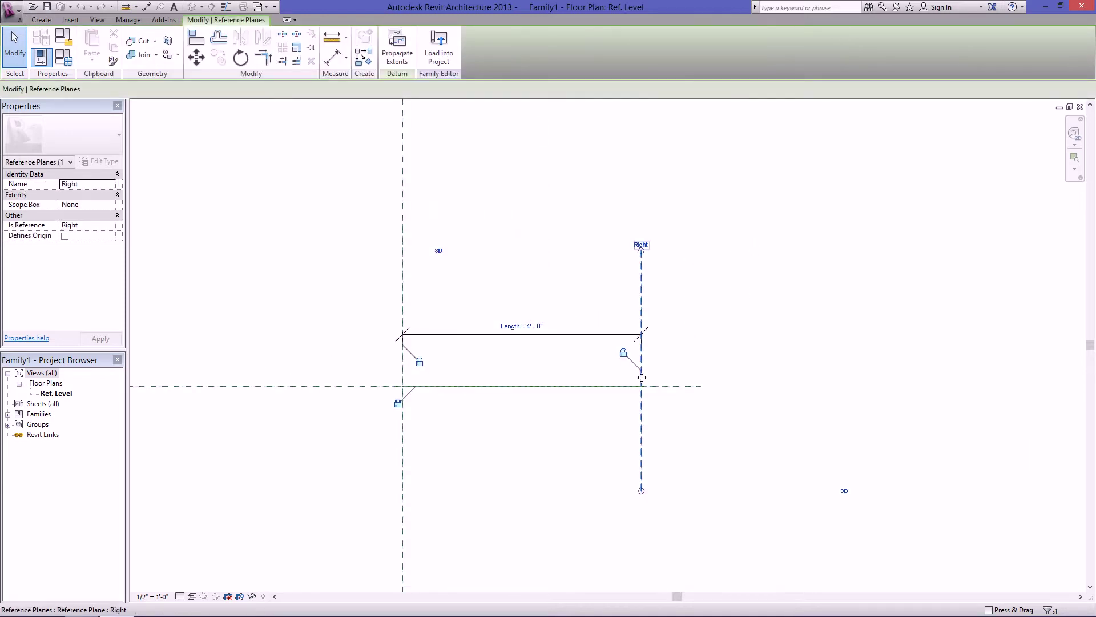
drag(643, 372, 616, 378)
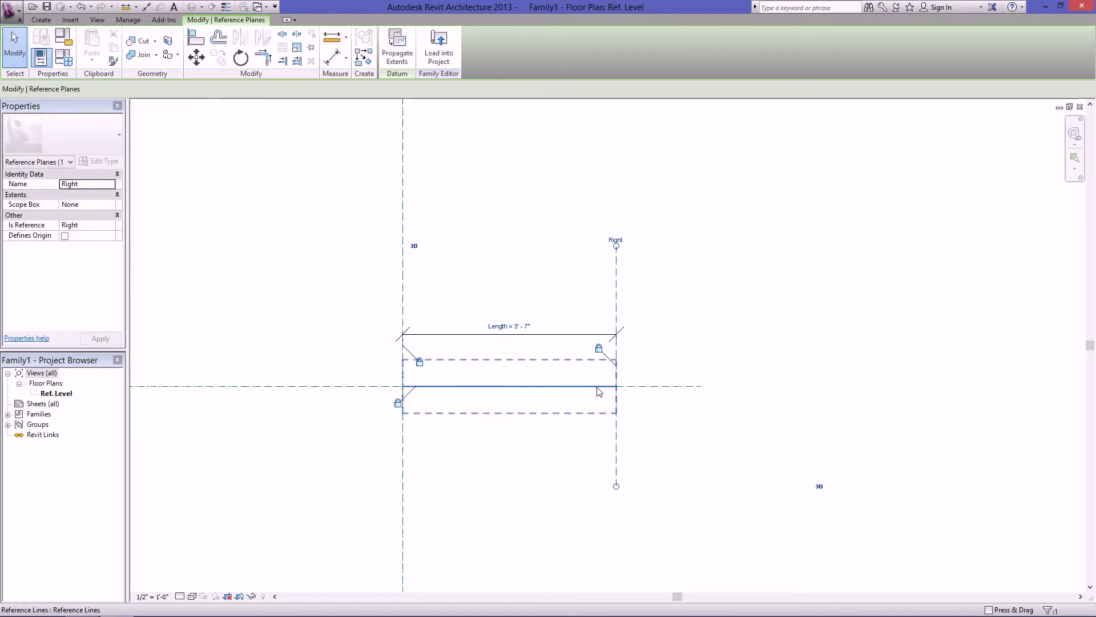
click(598, 387)
click(565, 477)
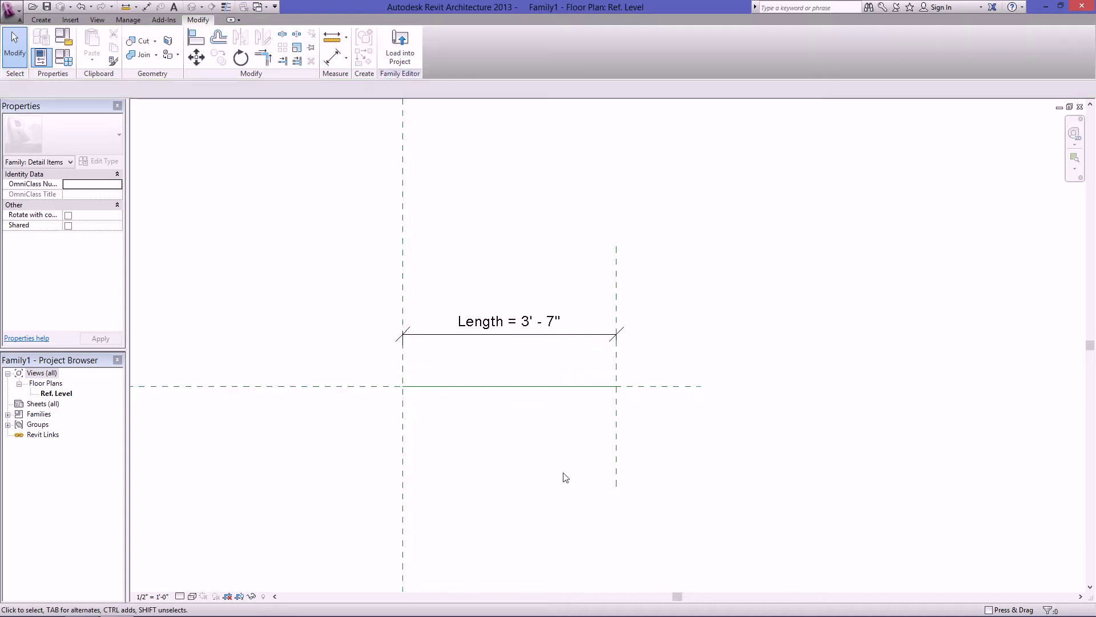
scroll(570, 423, up, 2)
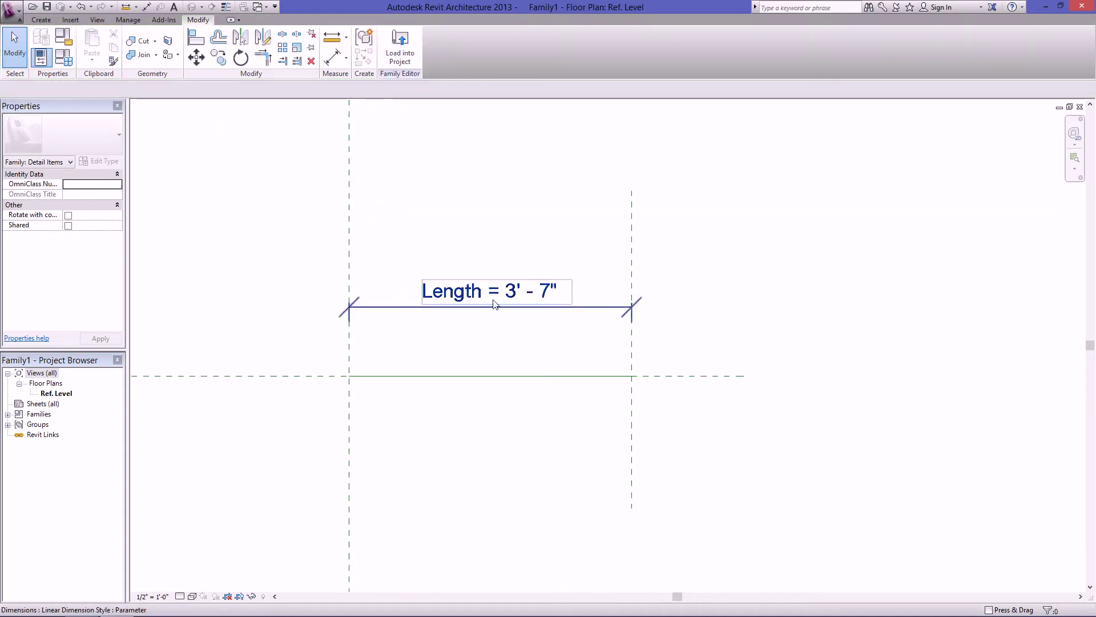
scroll(479, 364, down, 1)
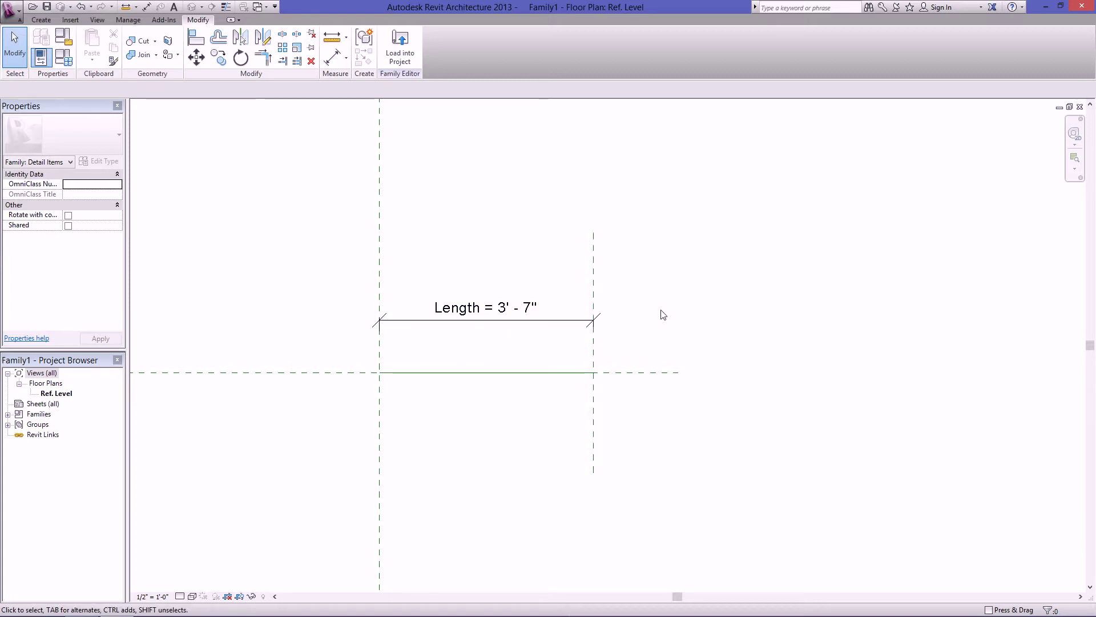
middle_drag(662, 314, 624, 311)
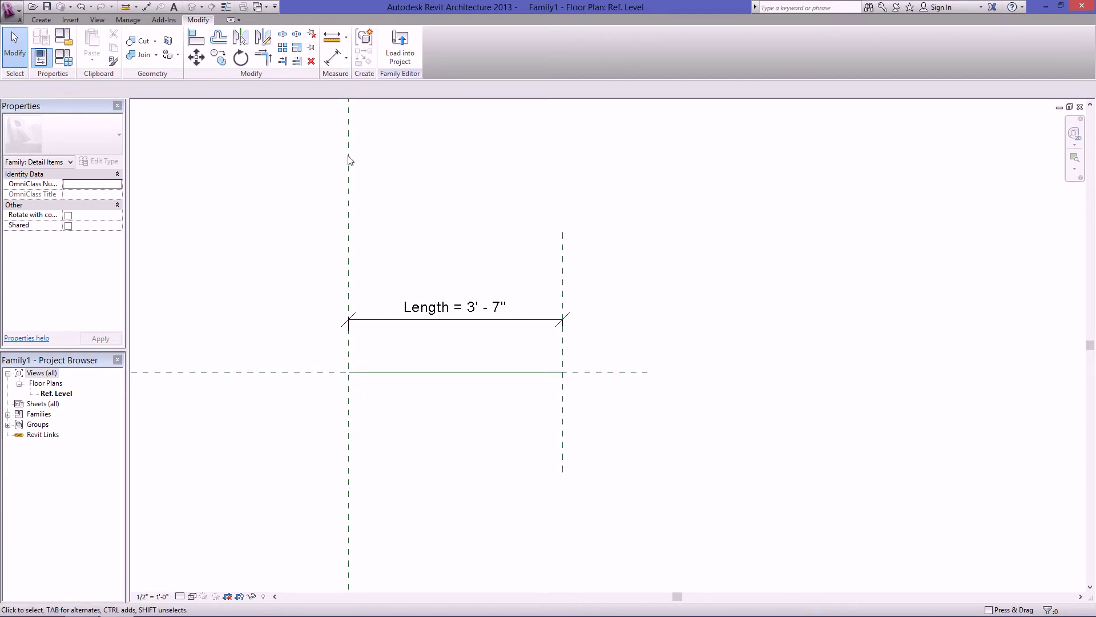
Sketch a filled region by picking the left, right and horizontal reference planes with Lock on.
click(38, 20)
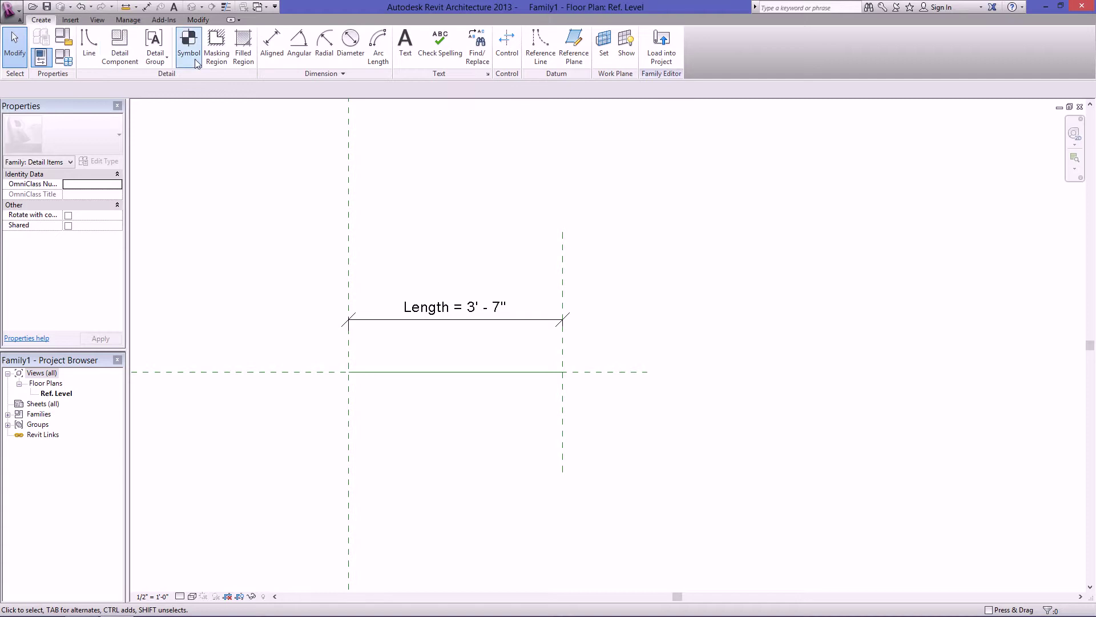
click(249, 60)
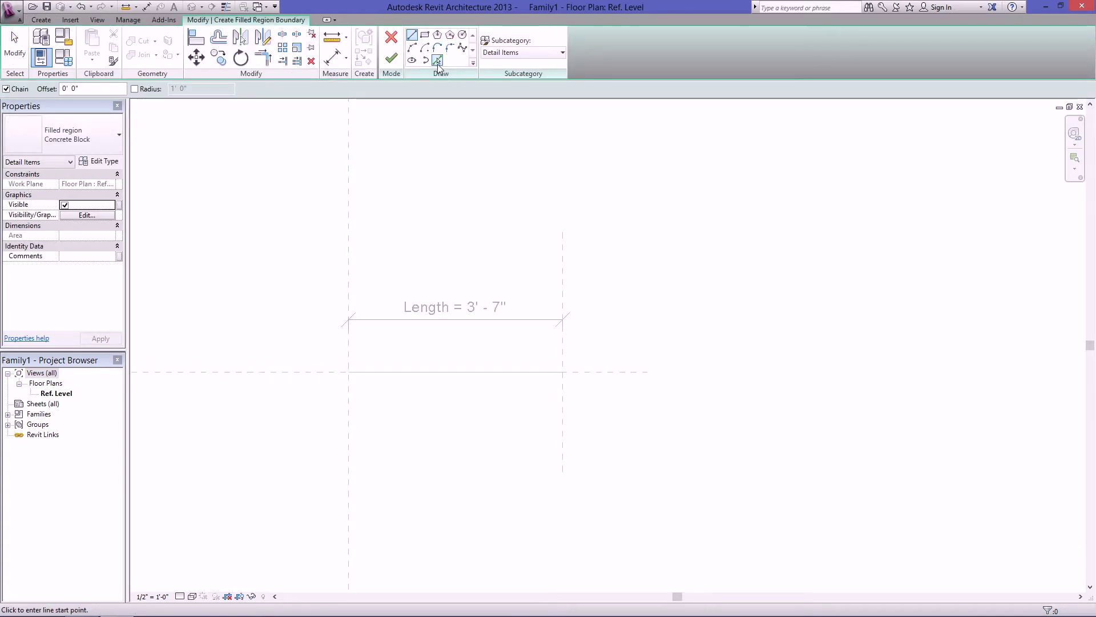
click(437, 61)
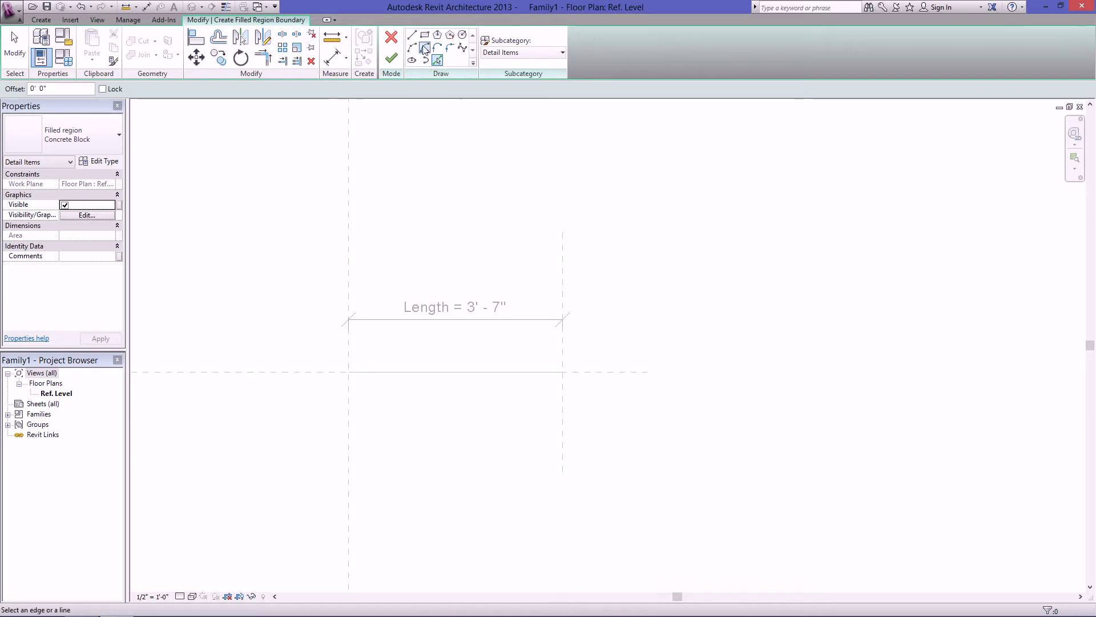
click(103, 89)
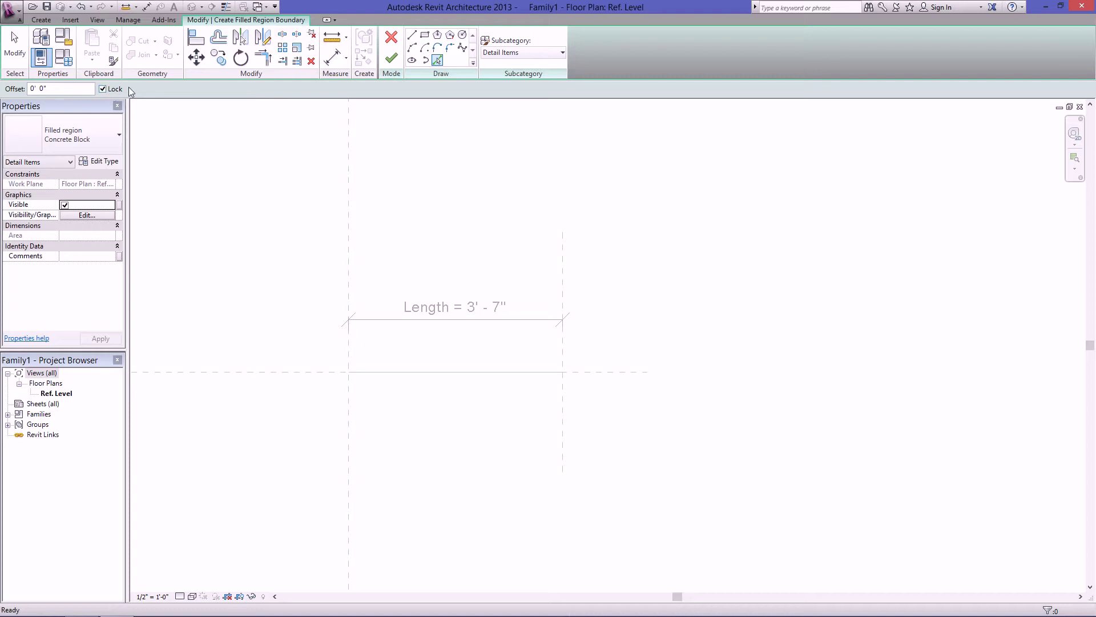
click(350, 271)
click(563, 284)
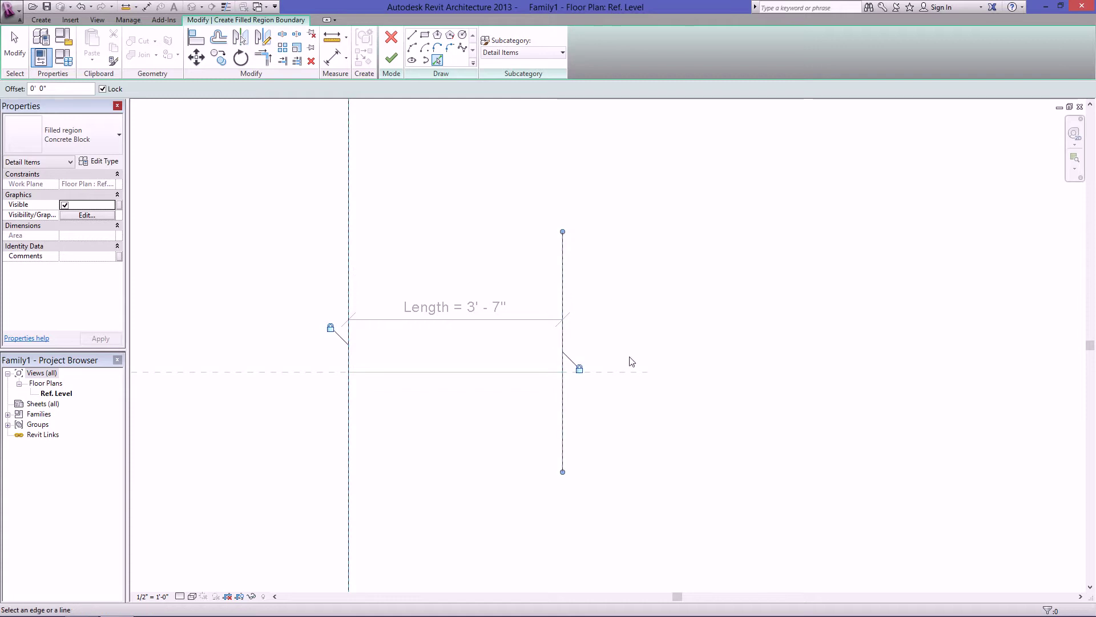
click(618, 374)
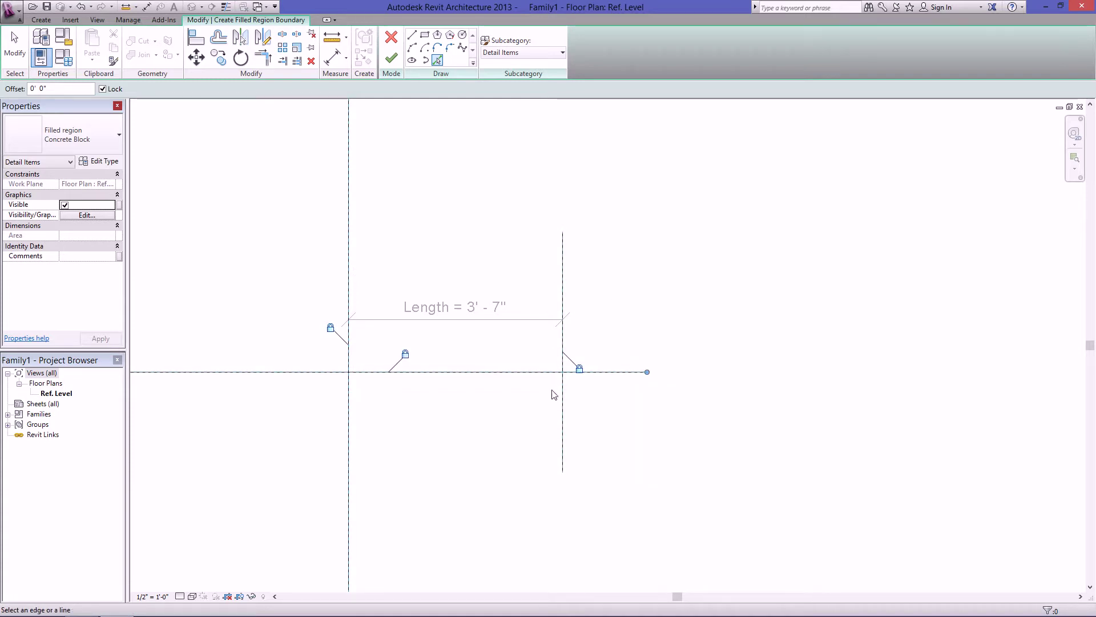
Trim/Extend to Corner (TR) both bottom corners of the boundary lines.
key(t)
key(r)
click(550, 372)
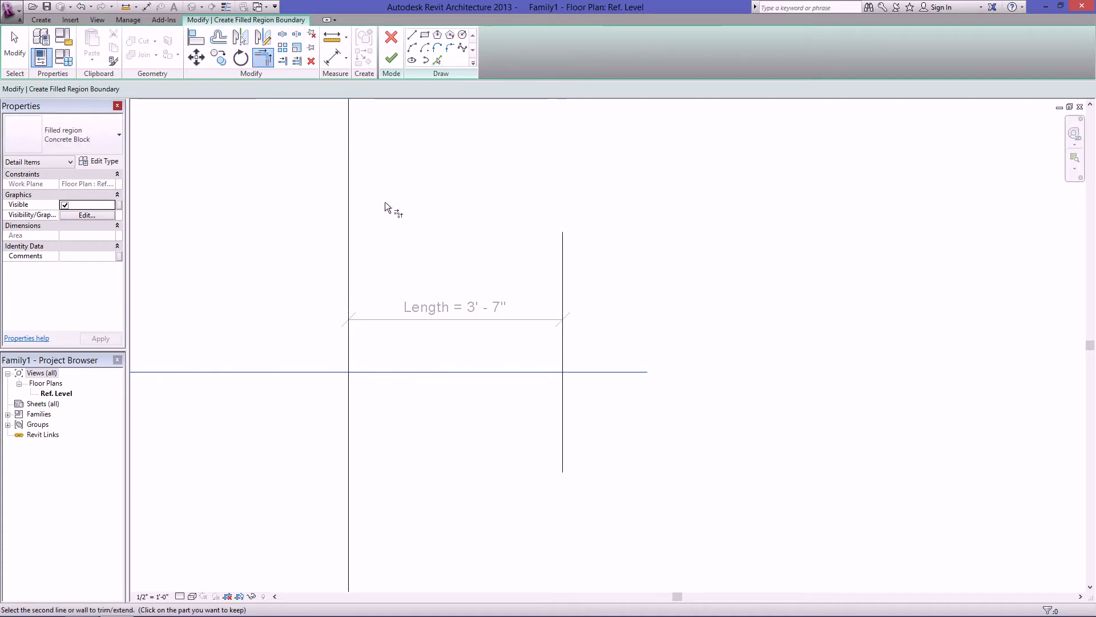
click(269, 58)
click(269, 58)
click(348, 355)
click(367, 371)
click(547, 371)
click(563, 357)
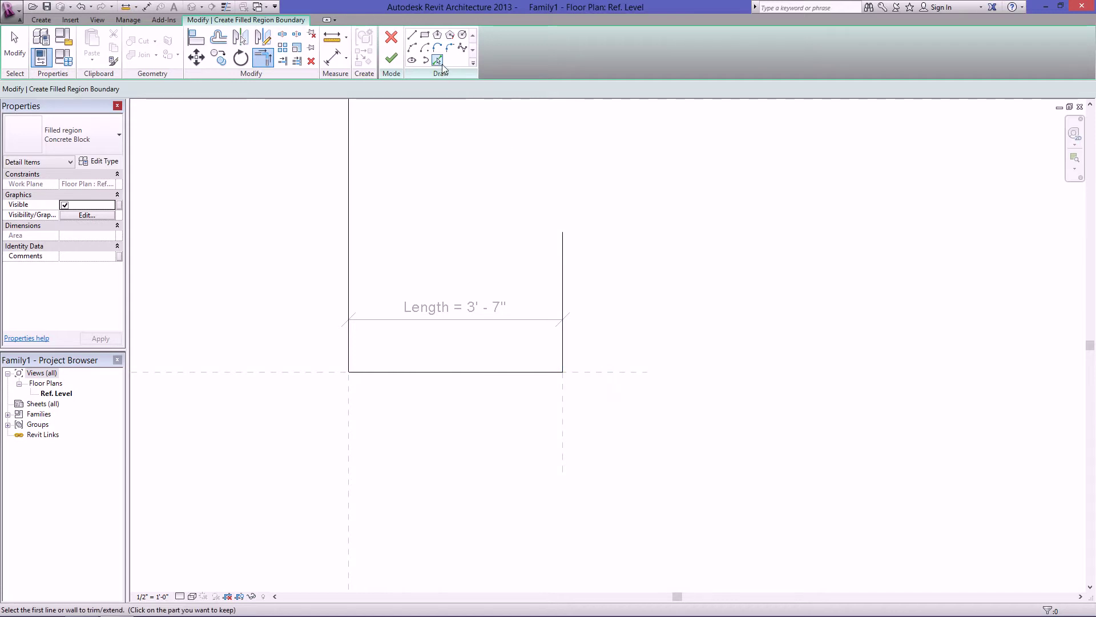
Pick a new boundary line offset 5/8" from the horizontal reference plane.
click(438, 61)
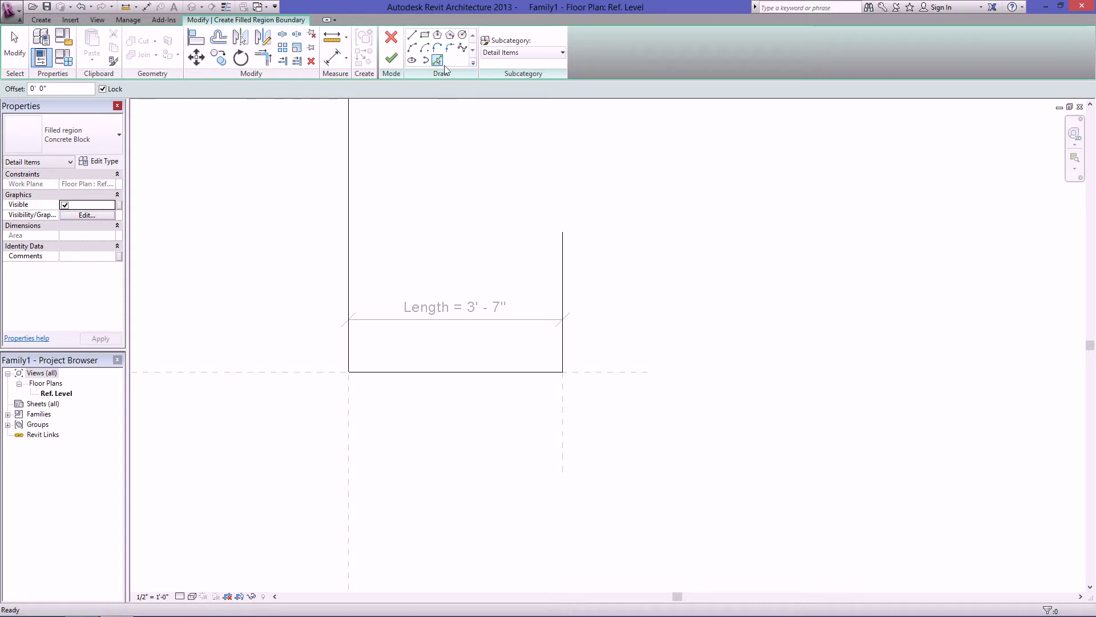
drag(78, 89, 7, 87)
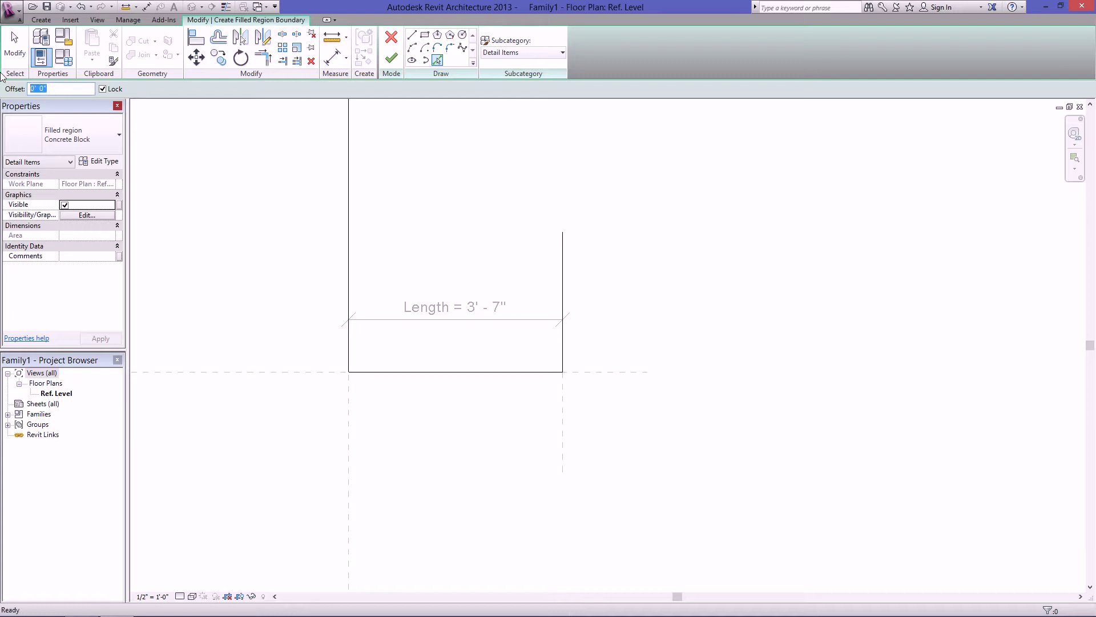
text(5/8)
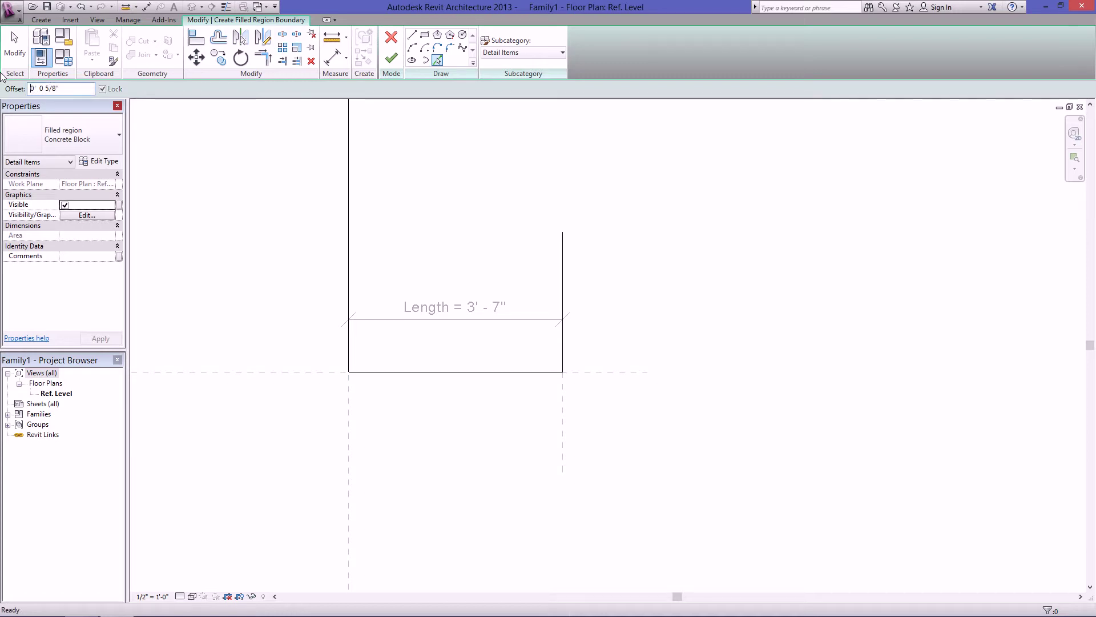
click(330, 376)
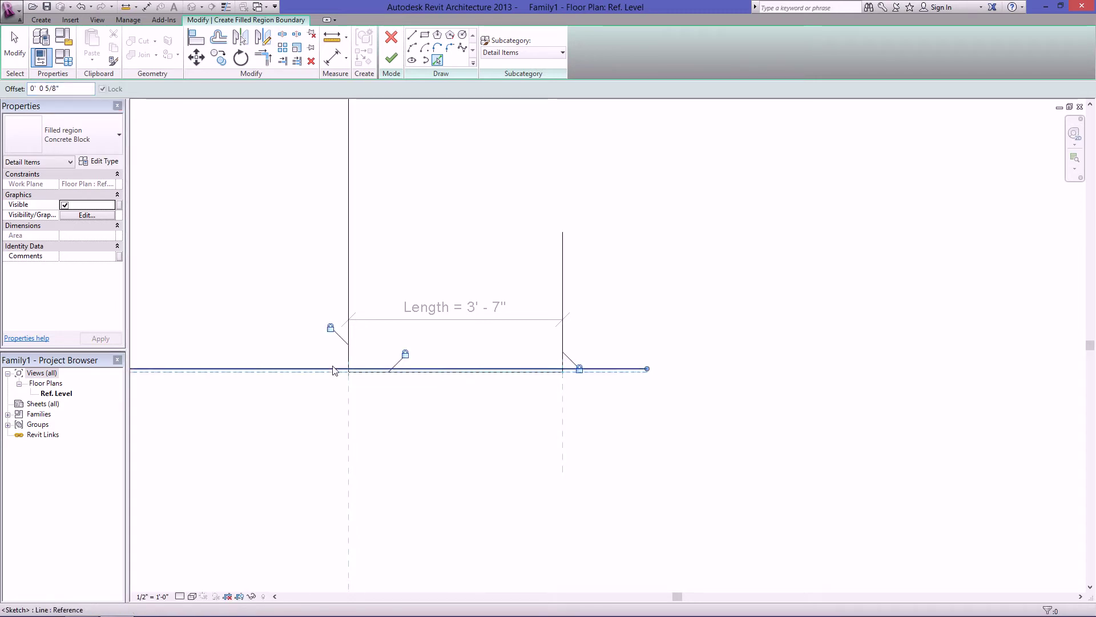
Trim the bottom line and left edge to a corner, closing the thin rectangle.
key(t)
key(r)
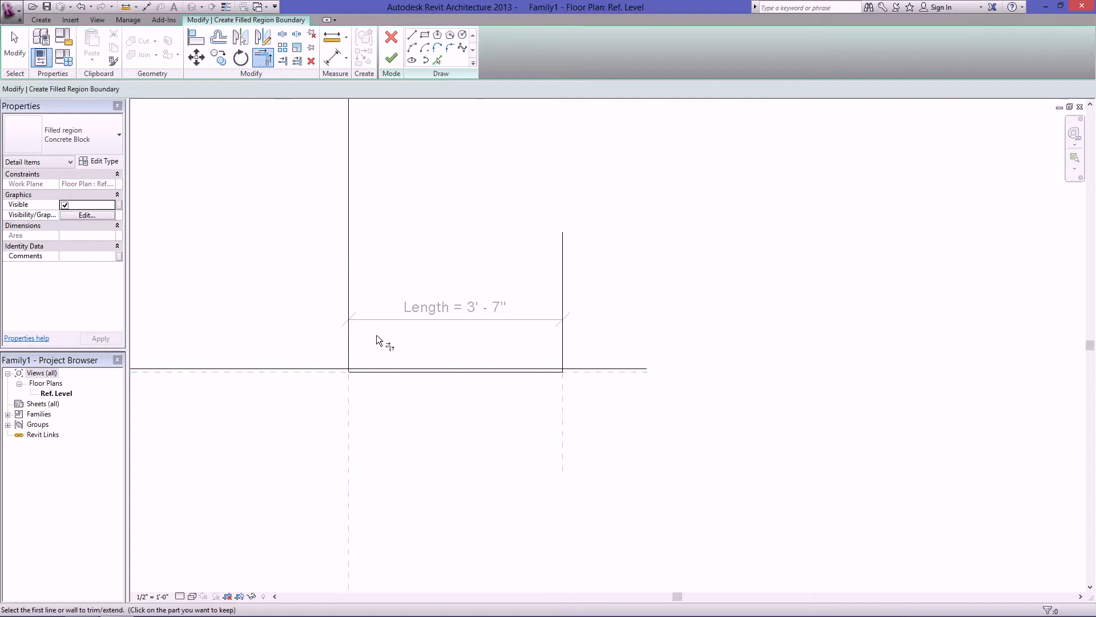
scroll(376, 338, up, 3)
scroll(317, 343, up, 1)
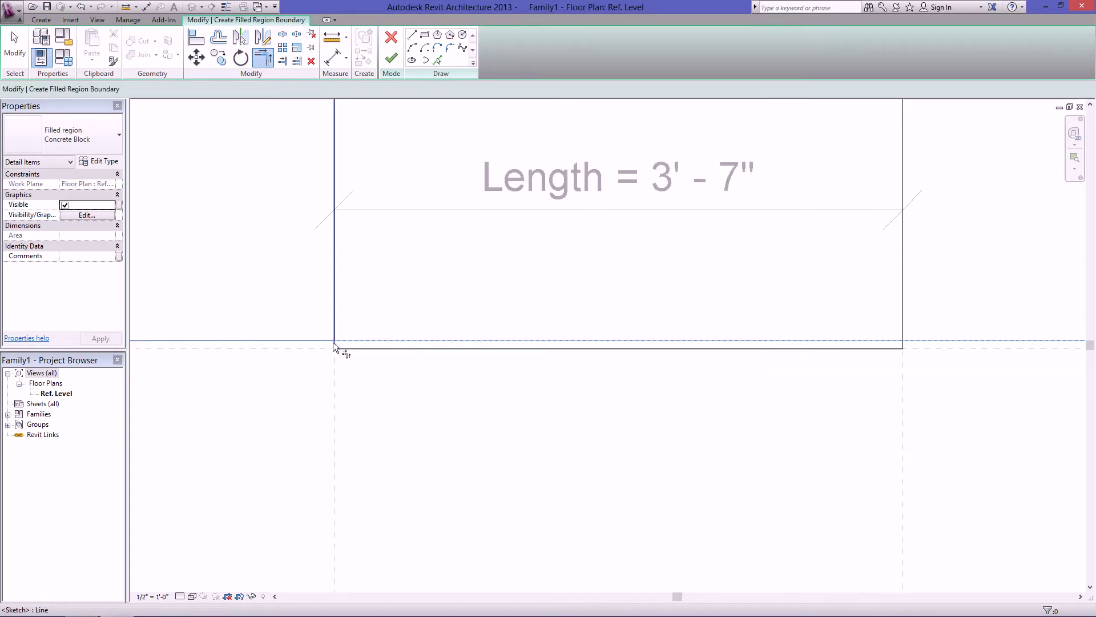
click(333, 341)
click(903, 344)
key(Escape)
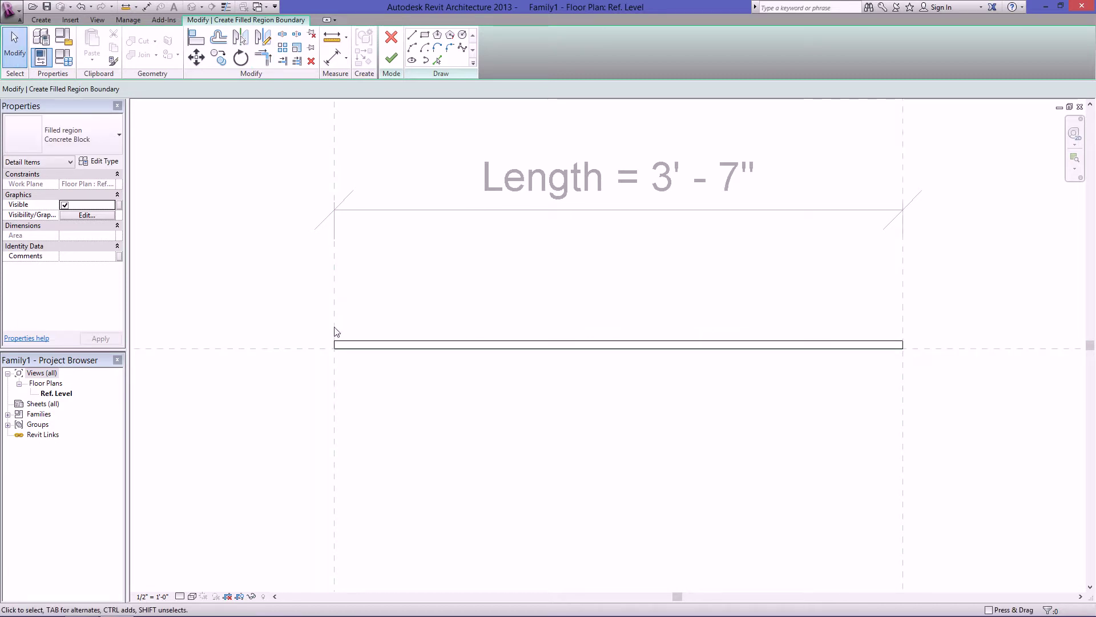
drag(323, 323, 365, 369)
click(373, 332)
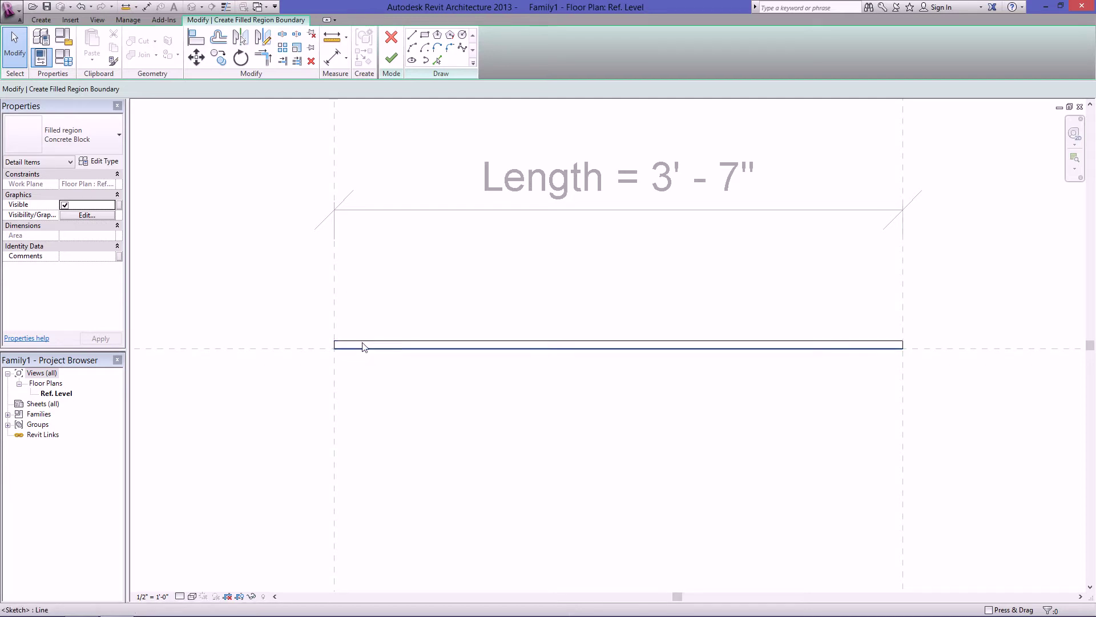
Add a locked 0' - 0 5/8" aligned dimension from the center reference plane to the top sketch line.
click(334, 57)
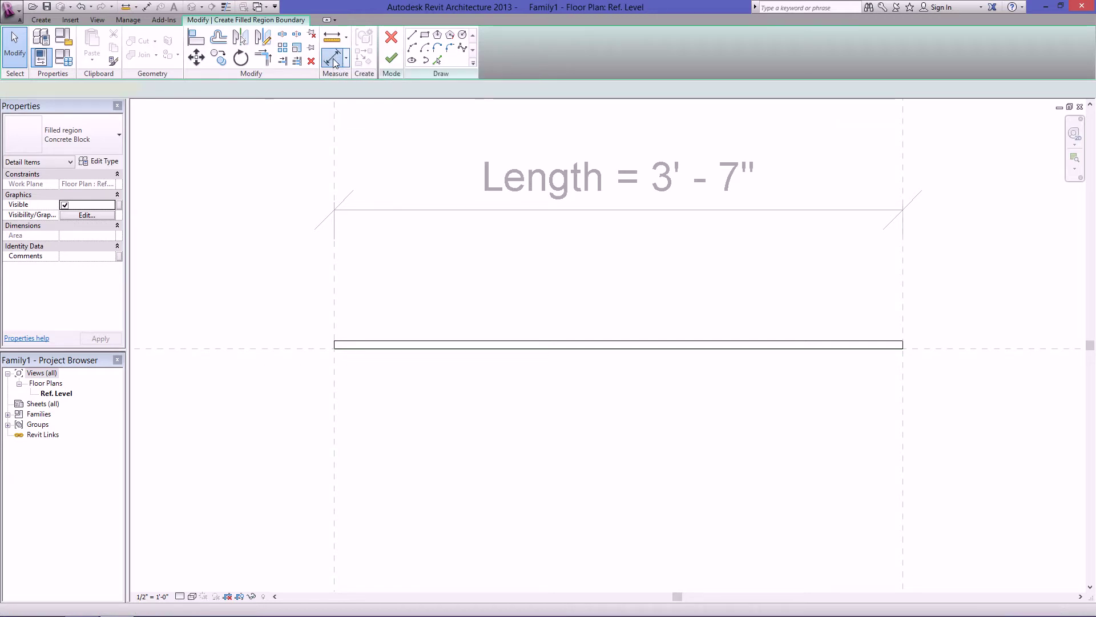
click(294, 347)
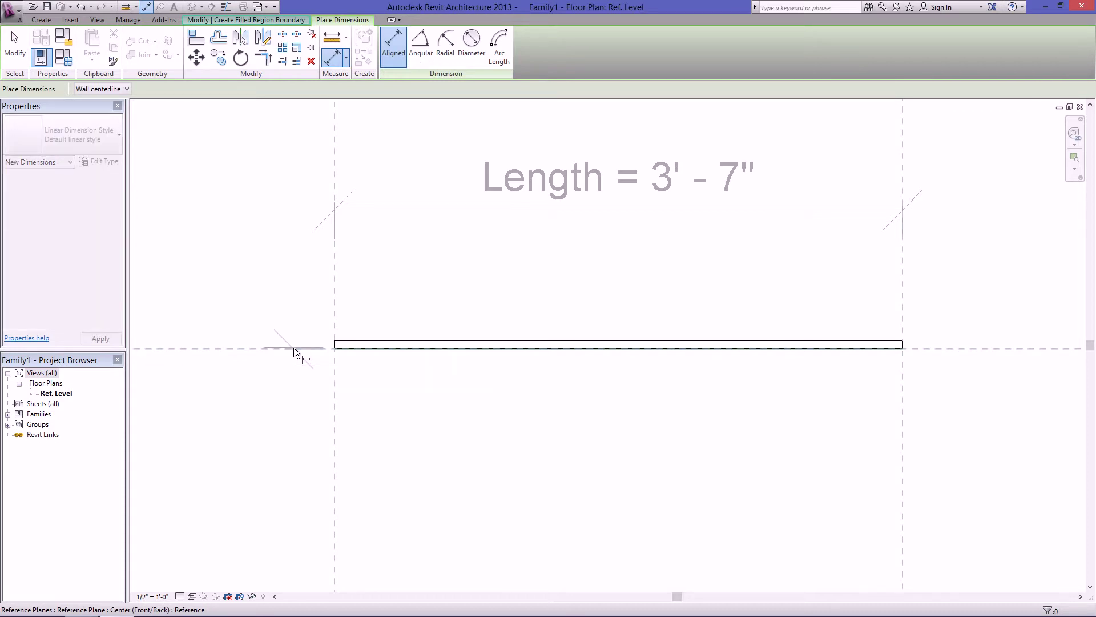
click(375, 342)
click(247, 313)
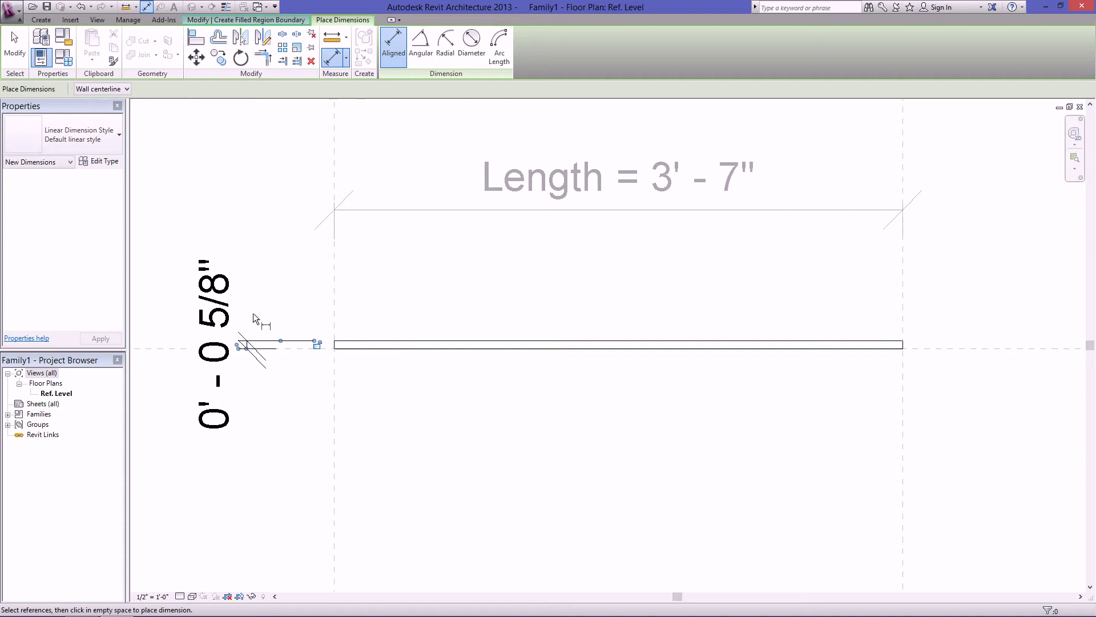
click(316, 344)
key(Escape)
key(Escape)
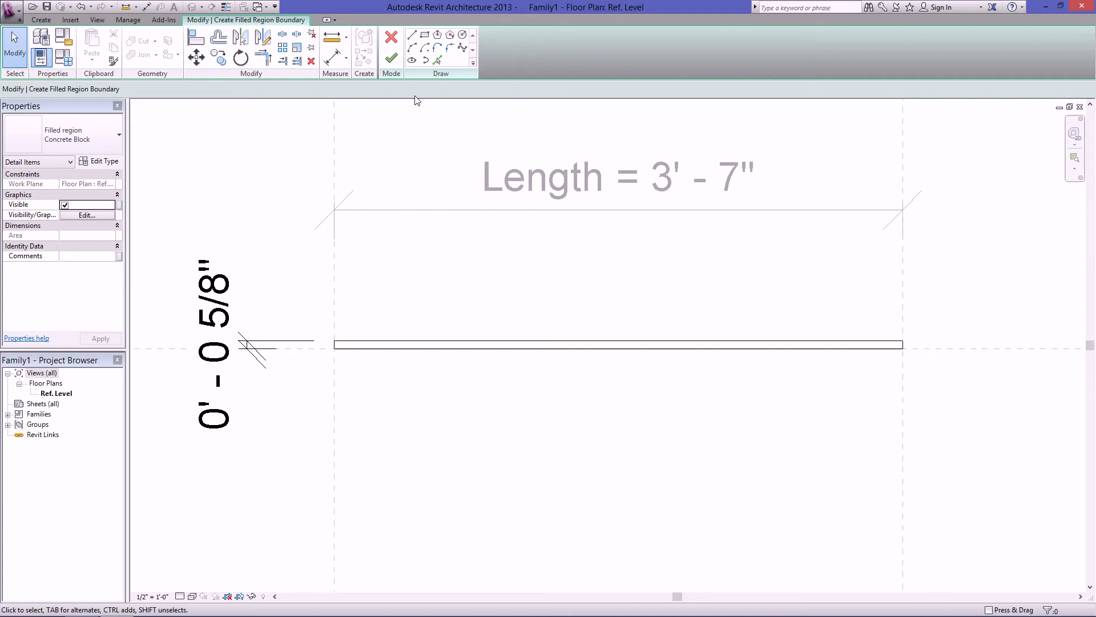
Finish the filled region sketch with Finish Edit Mode.
click(391, 58)
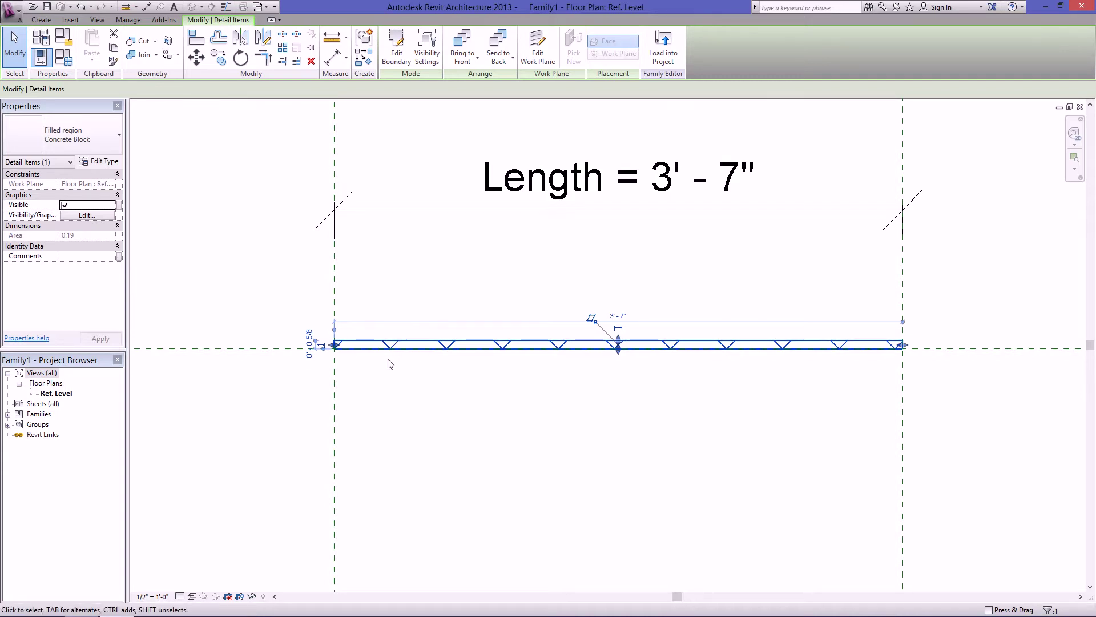
Set the view scale to 1 1/2" = 1'-0".
click(158, 596)
click(164, 282)
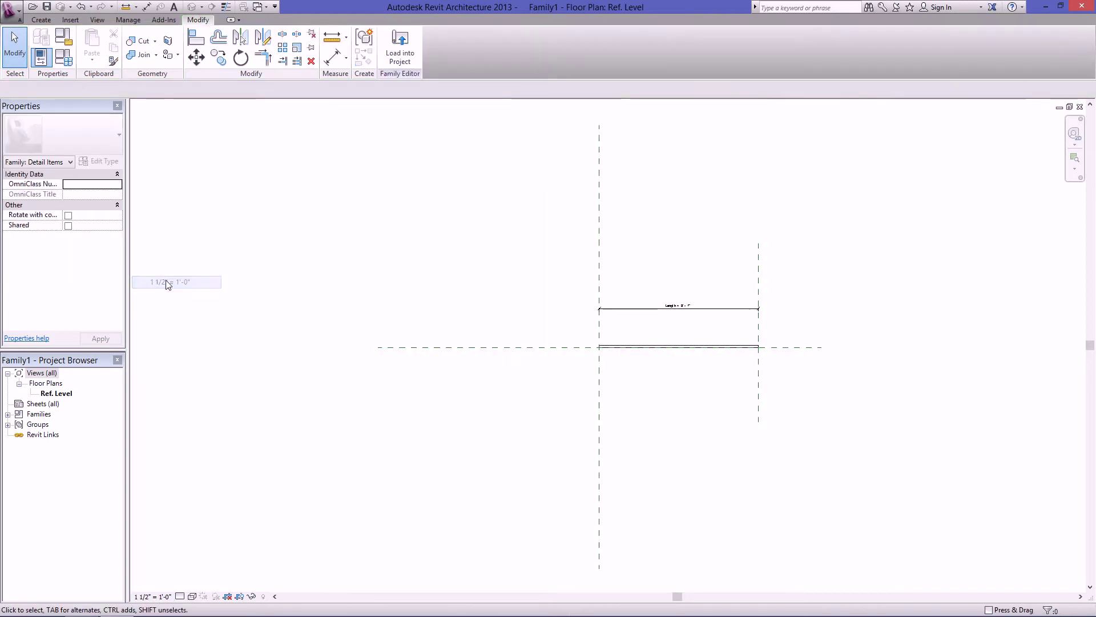
scroll(679, 351, up, 4)
middle_drag(429, 364, 532, 366)
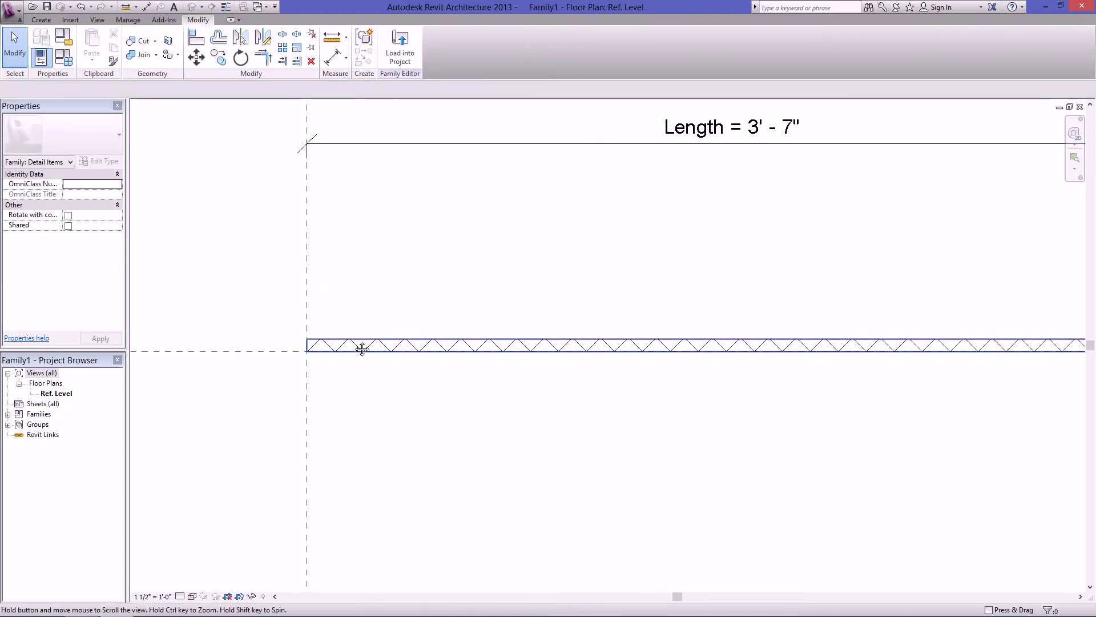
Change the filled region's type to Gypsum.
click(357, 341)
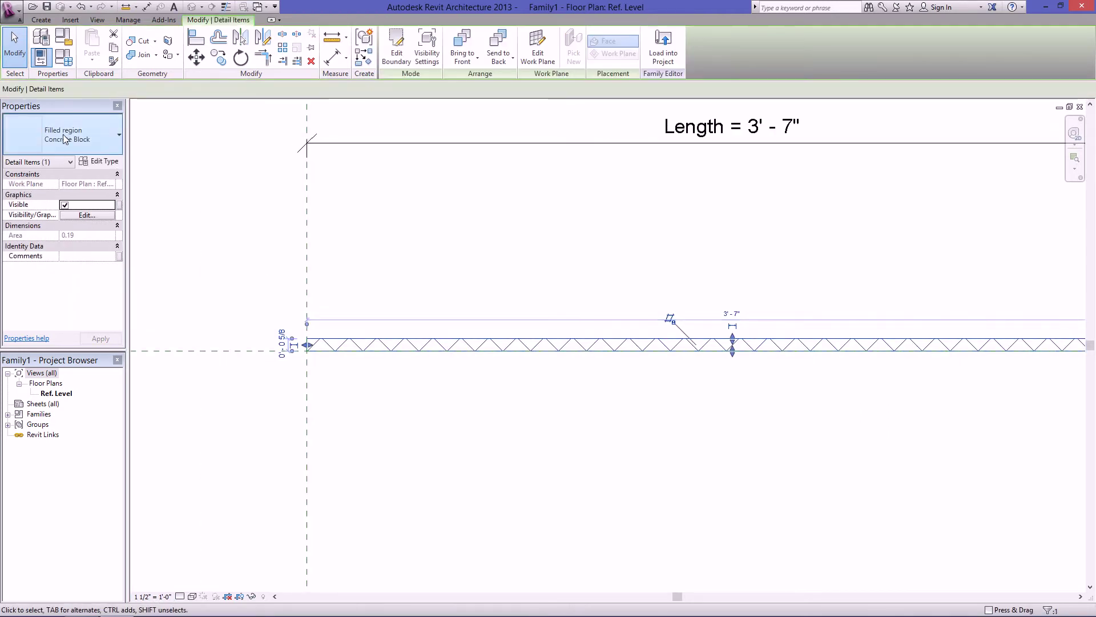
click(105, 143)
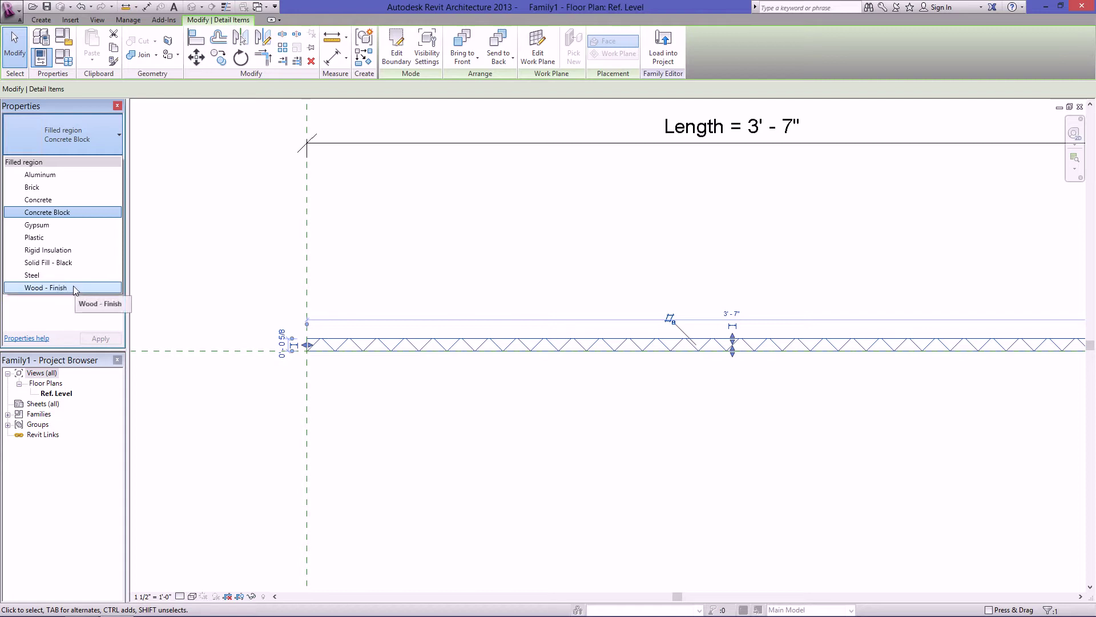
click(63, 226)
scroll(403, 351, up, 3)
click(412, 281)
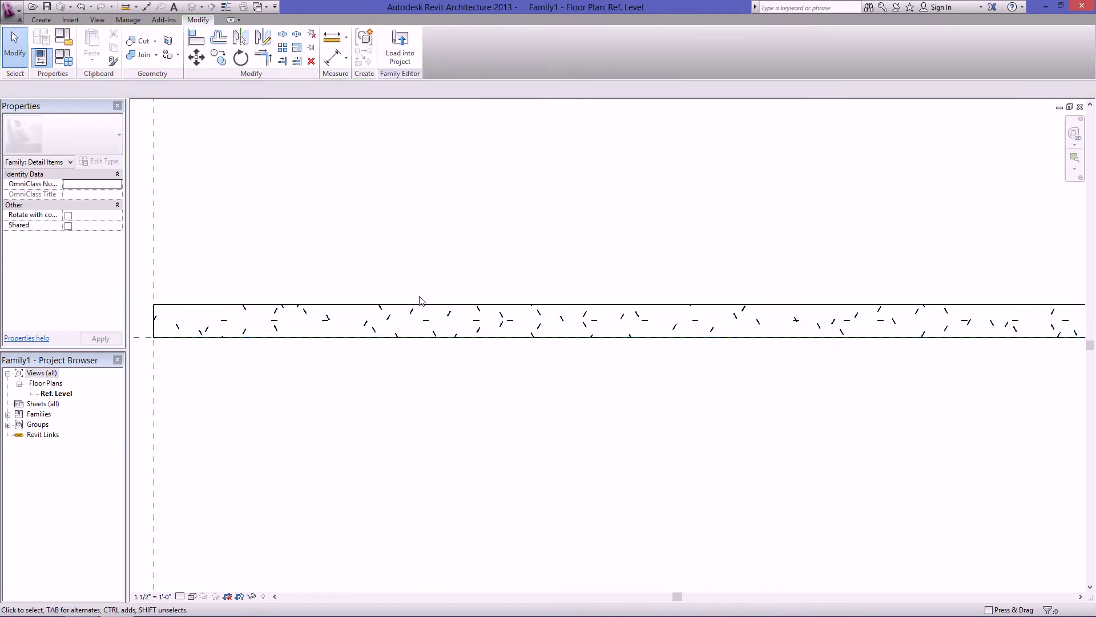
scroll(370, 321, down, 2)
scroll(454, 313, down, 1)
scroll(453, 313, up, 1)
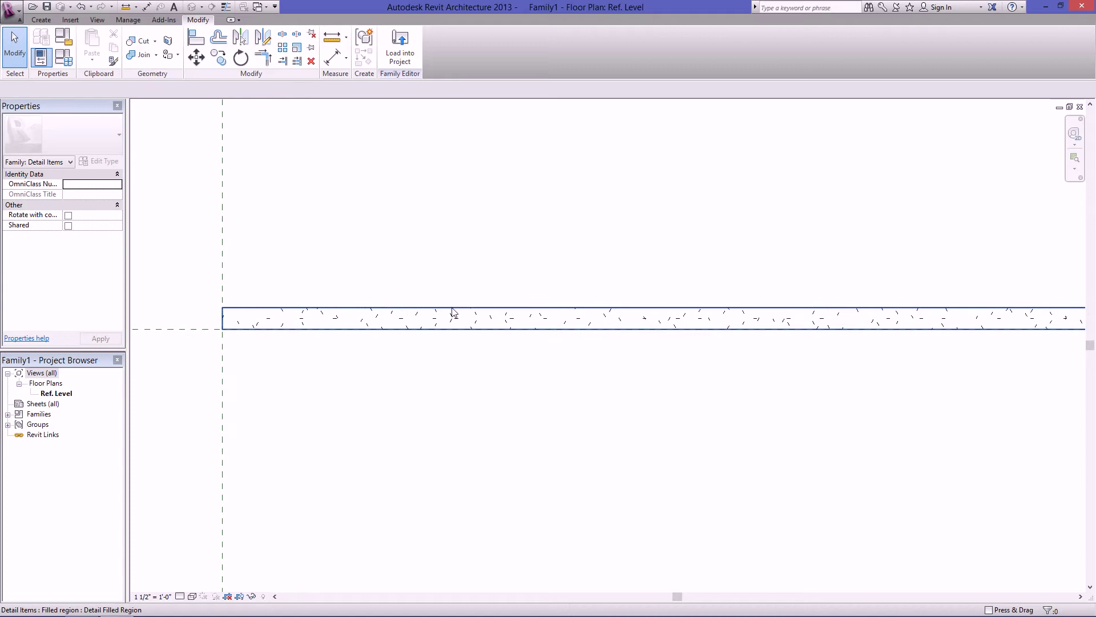
click(369, 316)
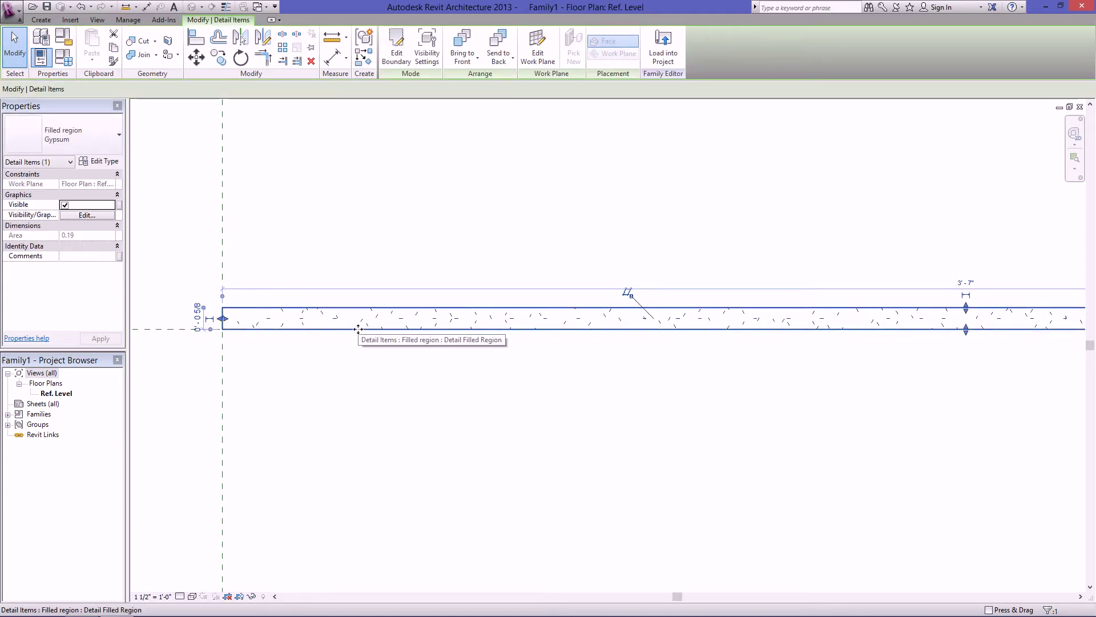
click(358, 234)
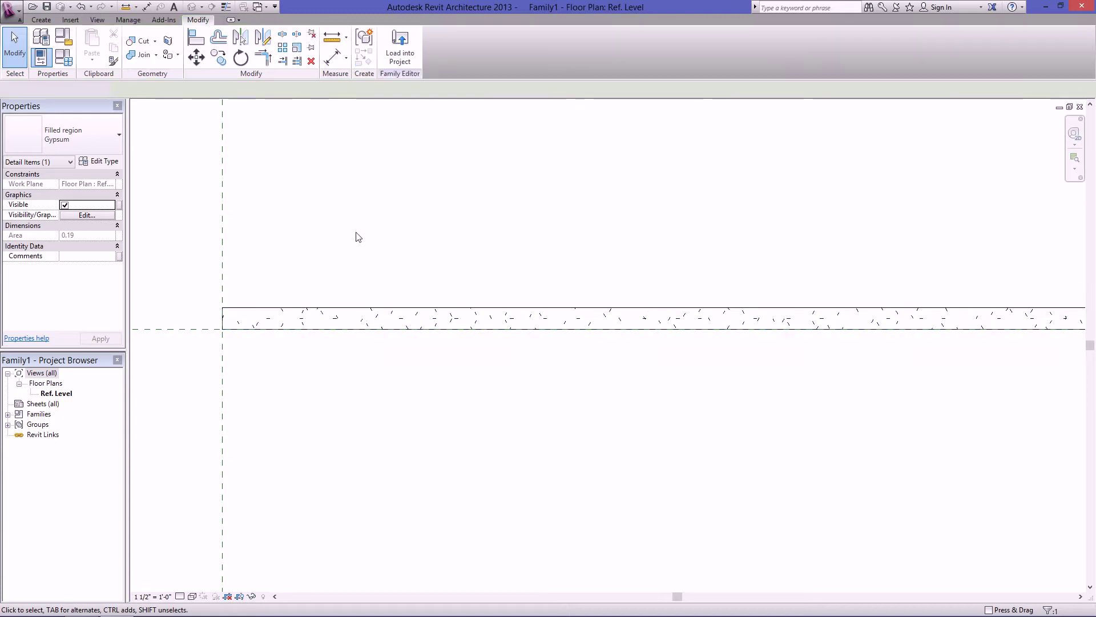
scroll(370, 304, up, 1)
scroll(370, 304, down, 1)
click(368, 311)
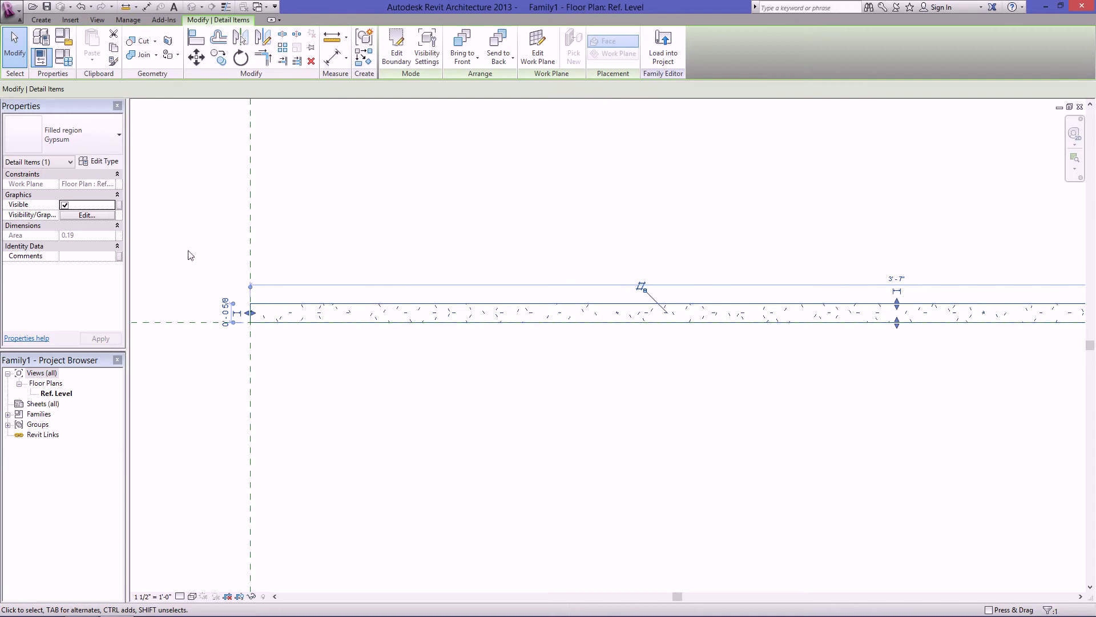
click(99, 162)
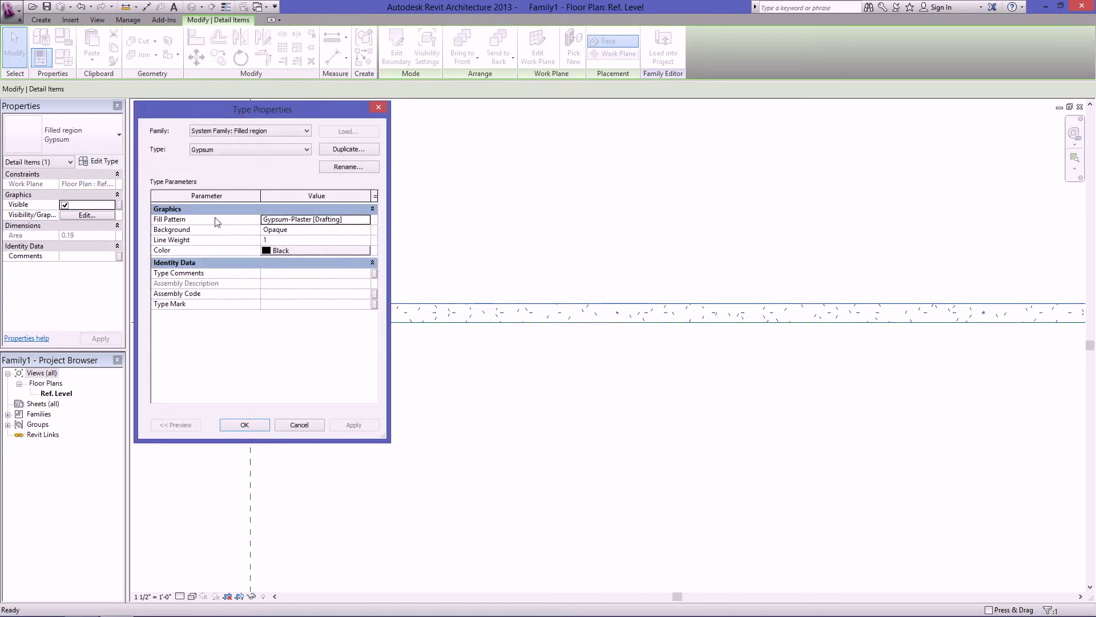
click(353, 220)
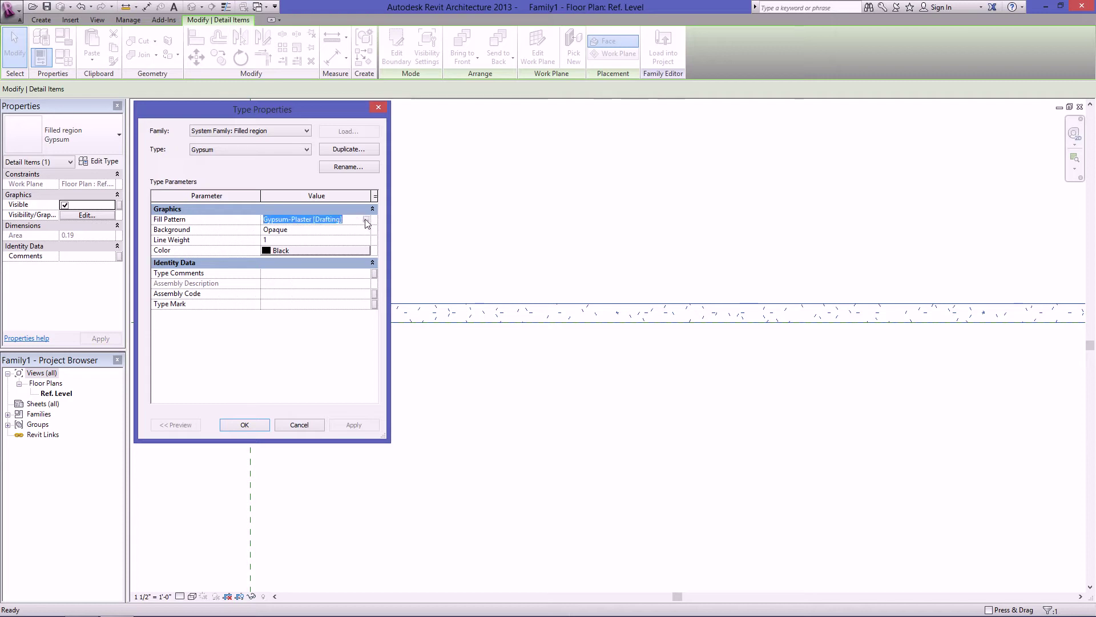
click(366, 220)
drag(314, 223, 317, 194)
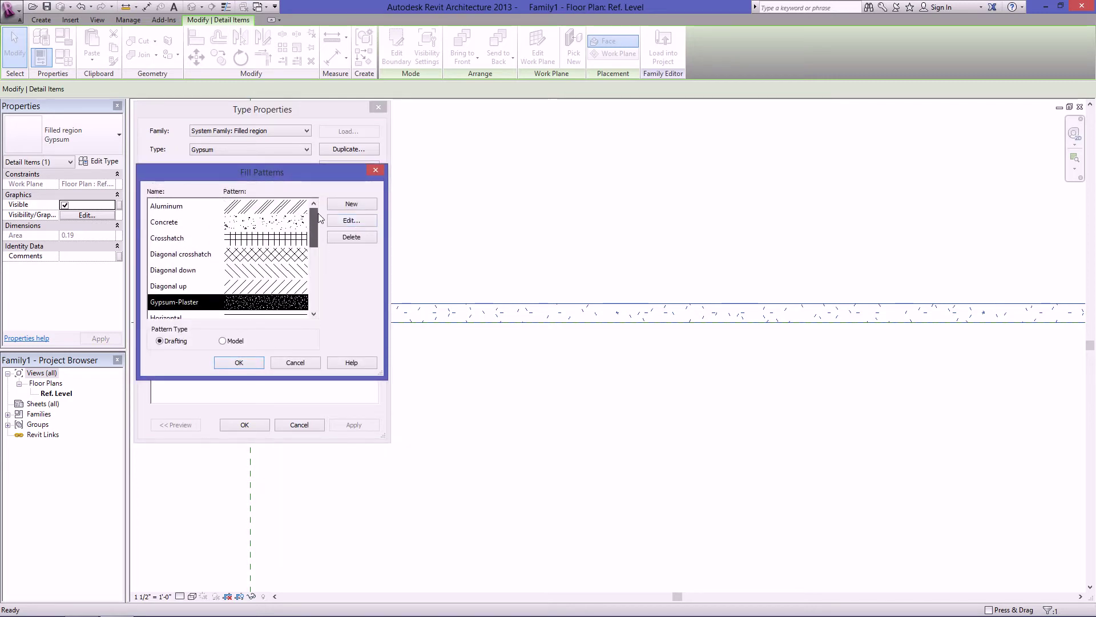
click(375, 170)
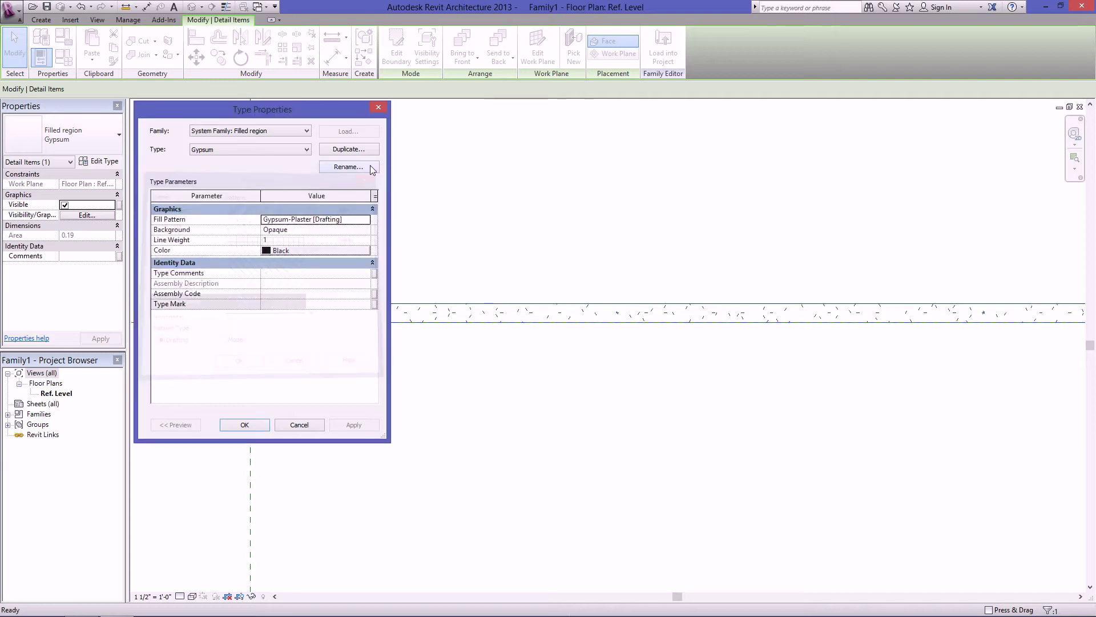
click(299, 425)
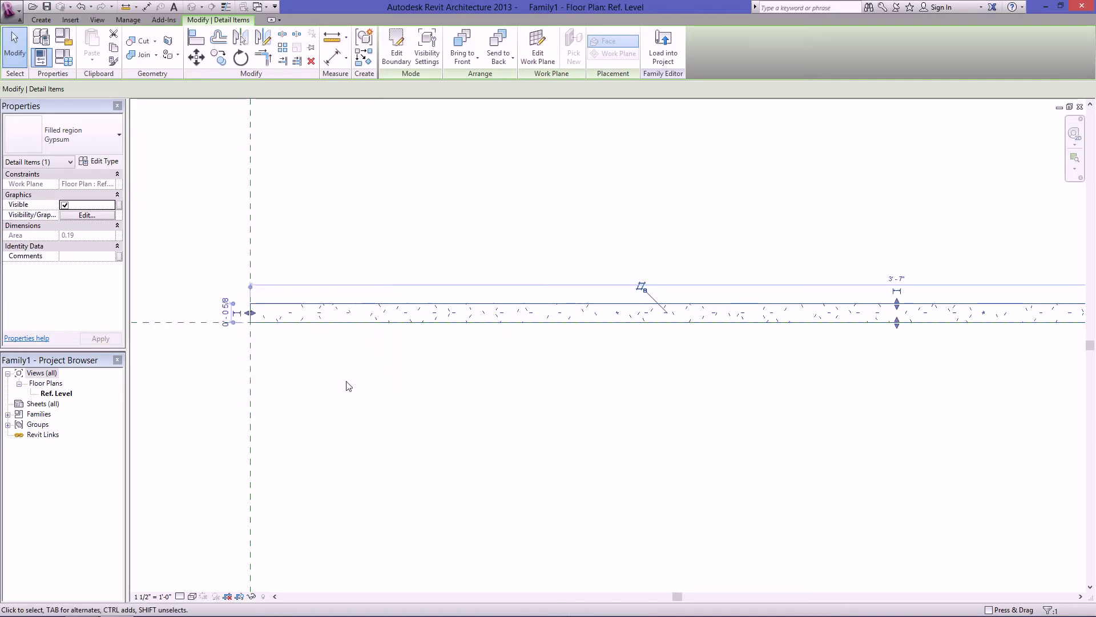
scroll(348, 386, down, 2)
click(526, 257)
scroll(526, 257, down, 2)
middle_drag(697, 279, 623, 285)
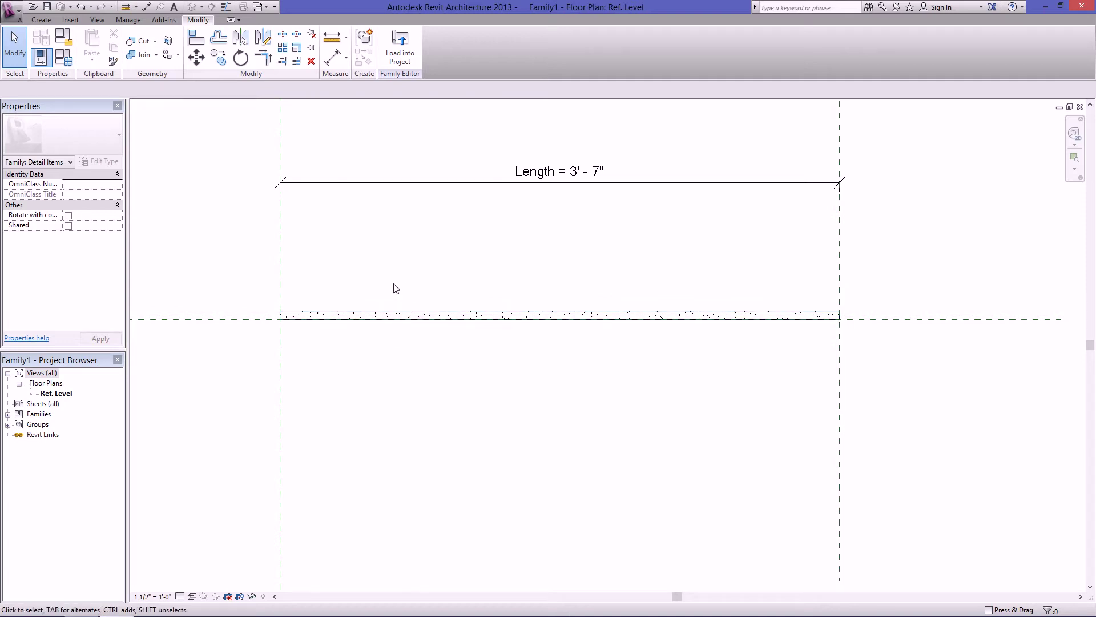
scroll(271, 318, up, 2)
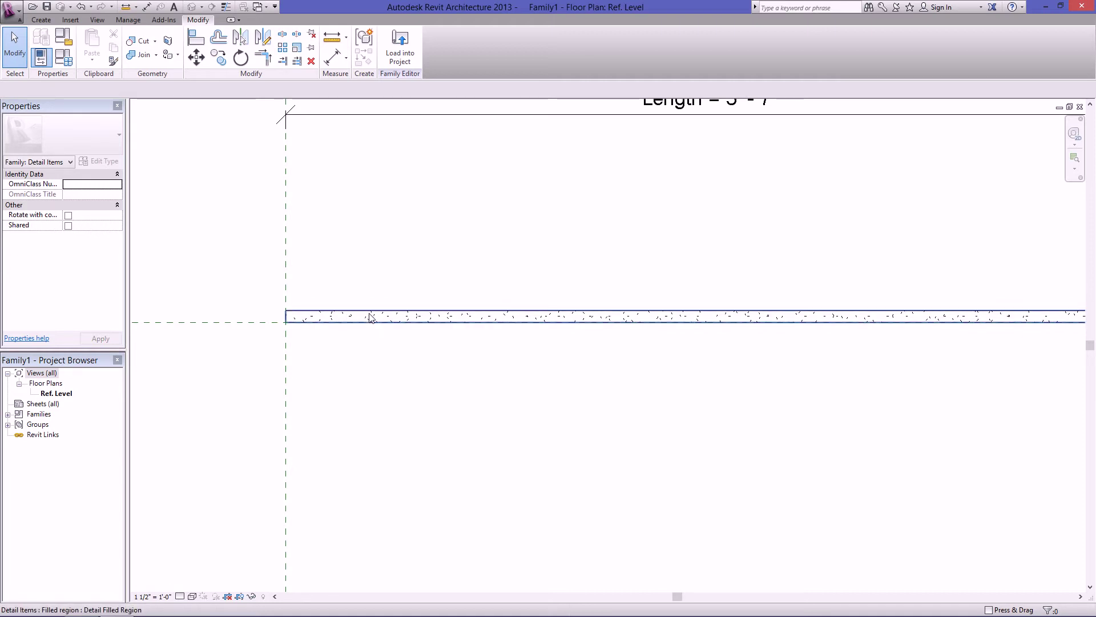
Label the region's 5/8" thickness dimension with a new type parameter W.
click(333, 322)
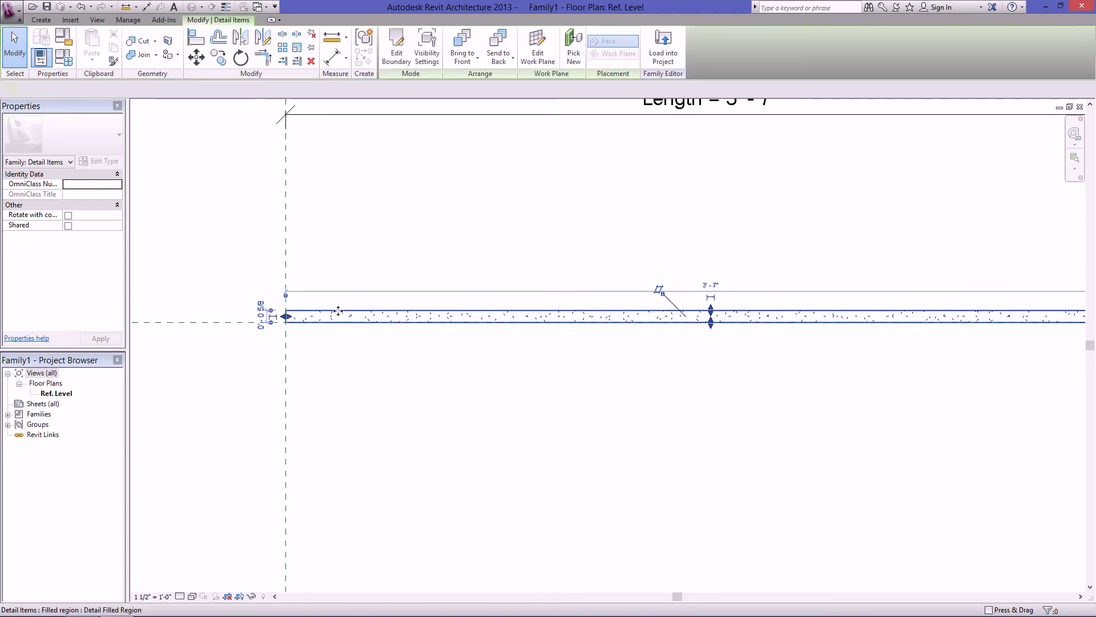
click(398, 53)
middle_drag(330, 223, 477, 291)
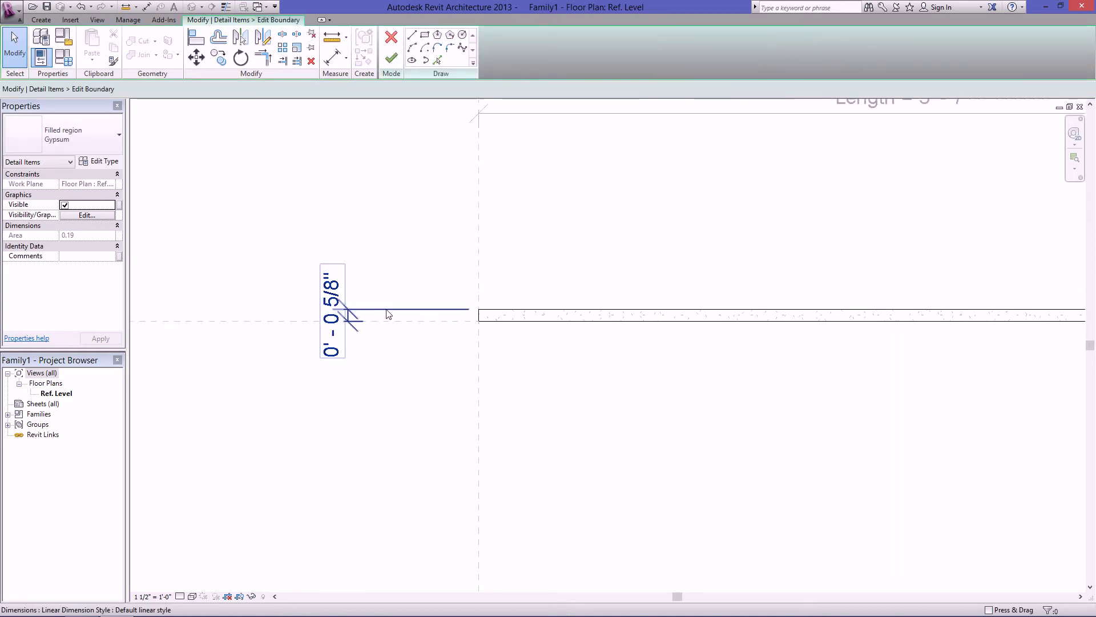
click(388, 313)
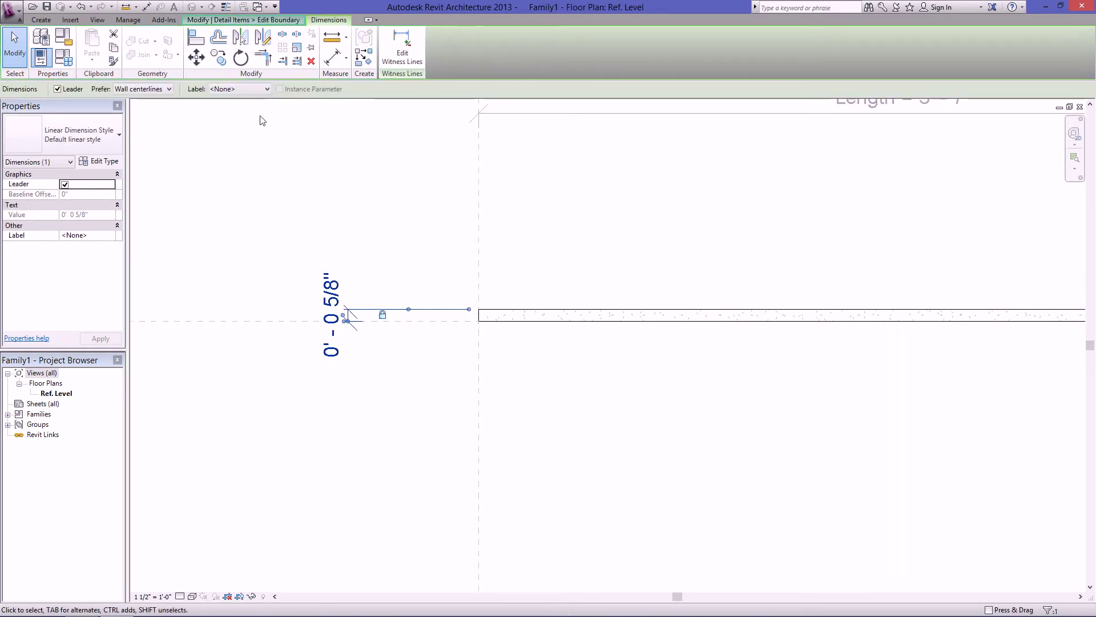
click(252, 89)
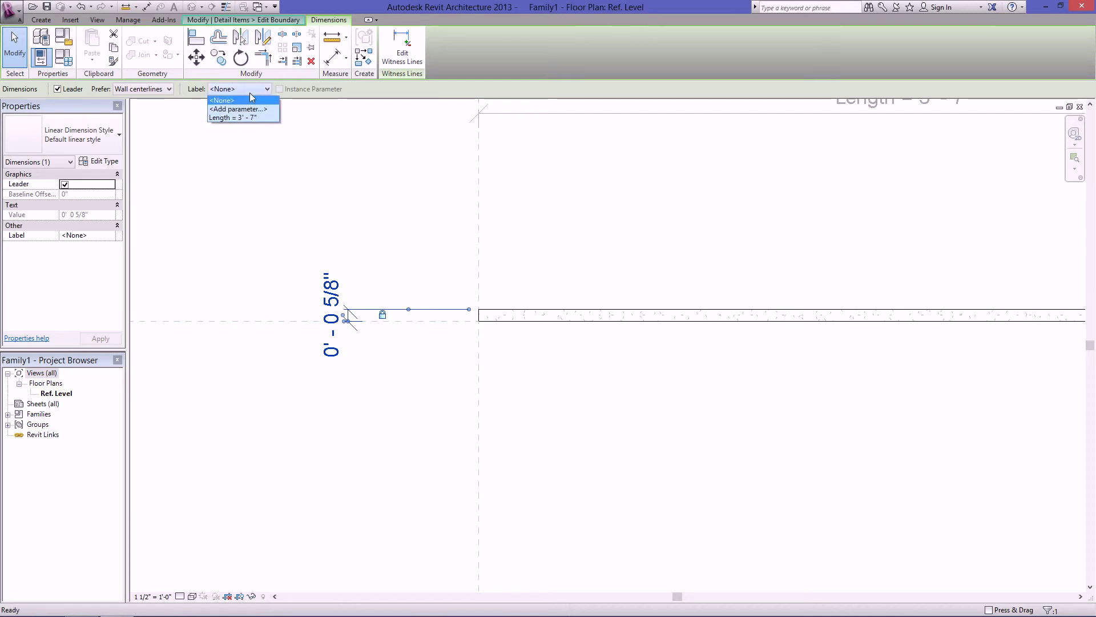
click(251, 108)
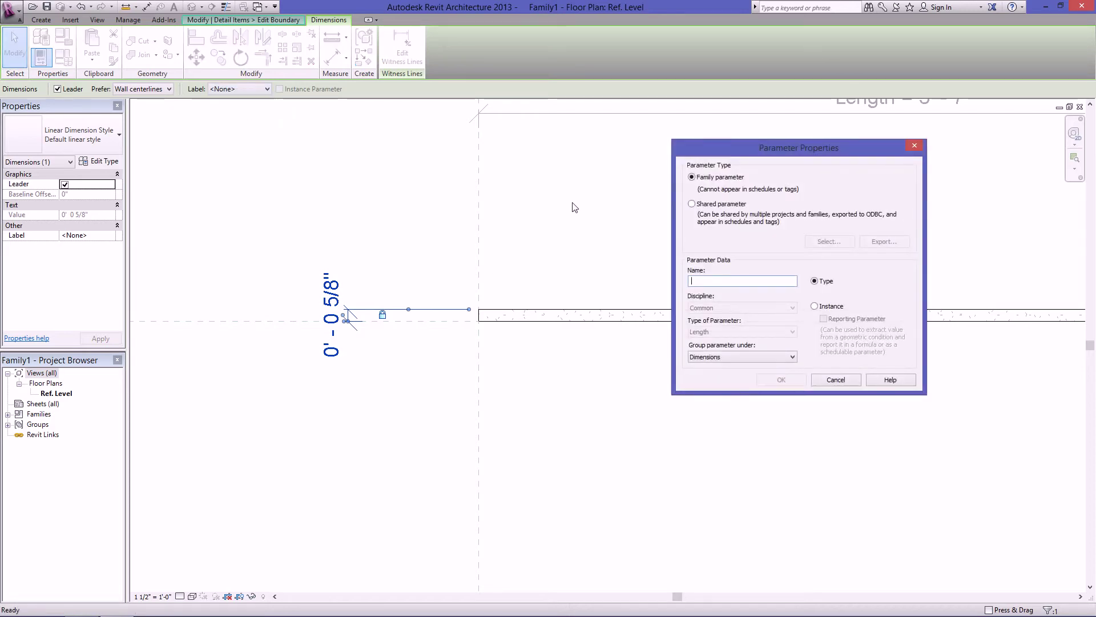
text(W)
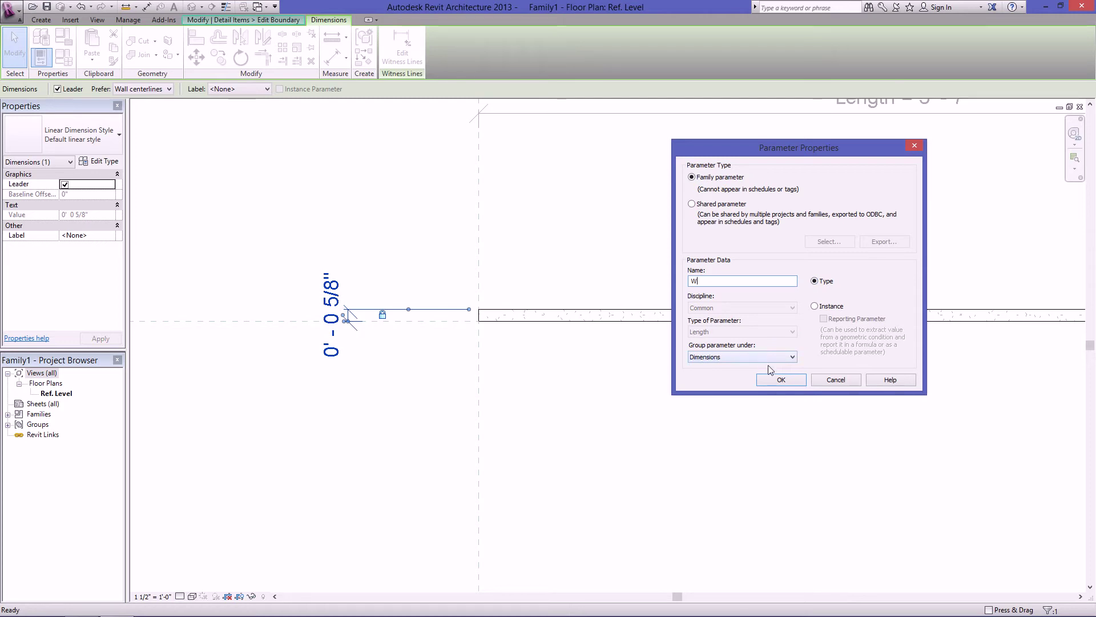
click(783, 382)
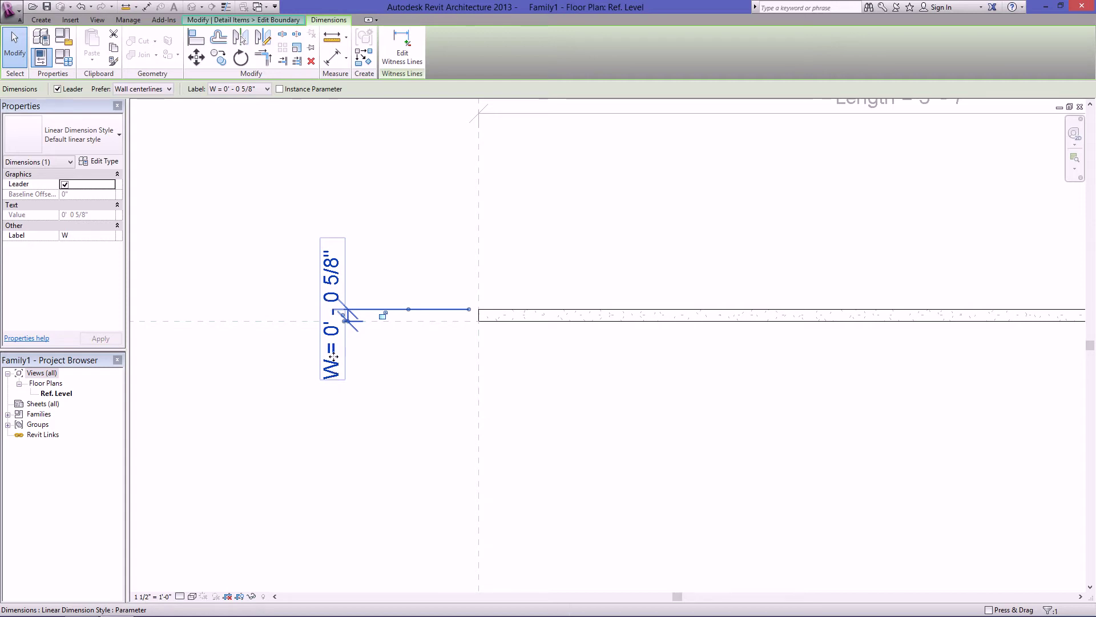
click(398, 247)
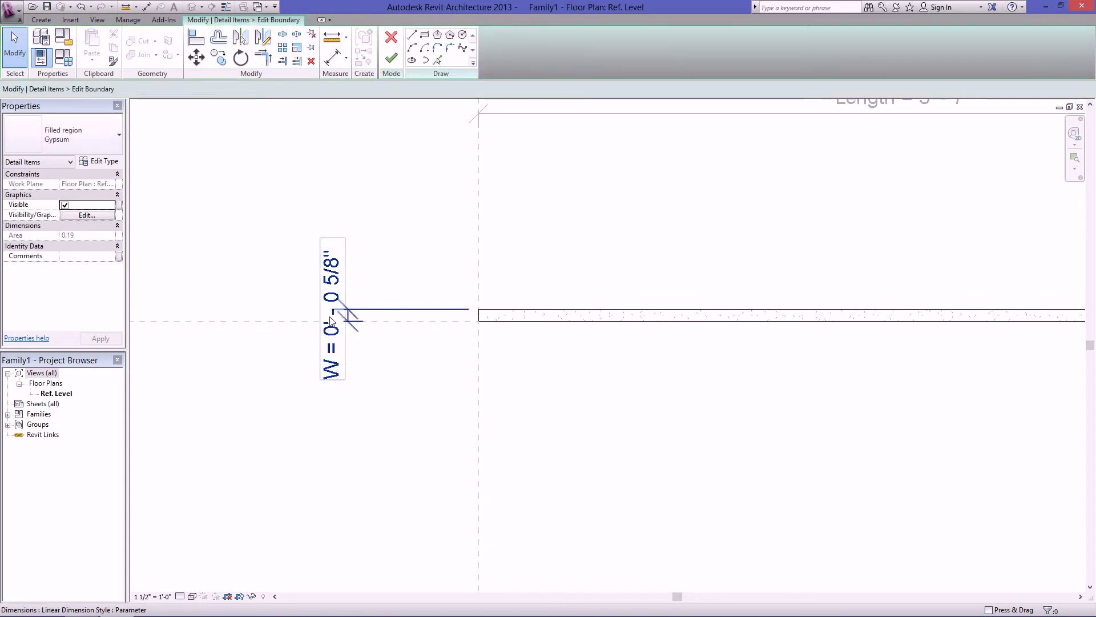
Set the W dimension to 1/2" and finish editing the region boundary.
click(338, 301)
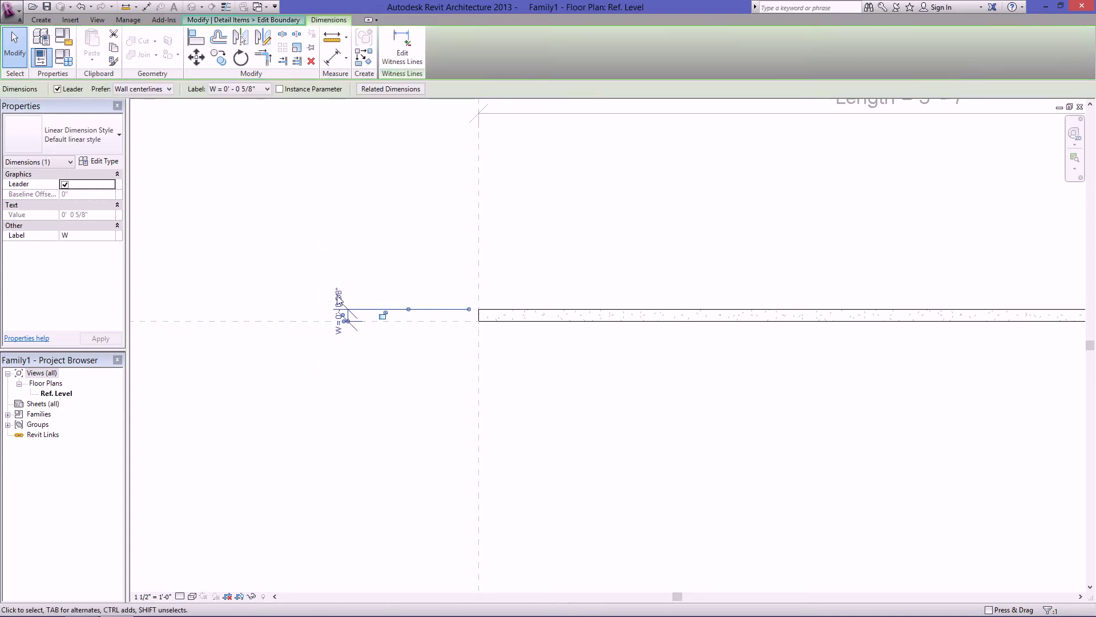
click(338, 300)
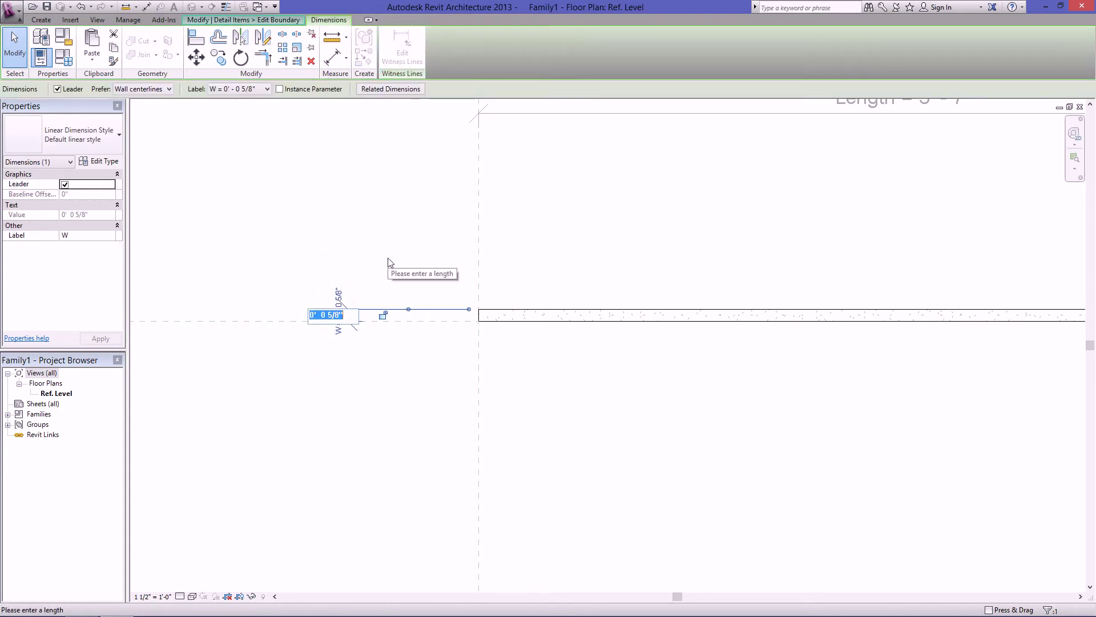
key(BackSpace)
key(Return)
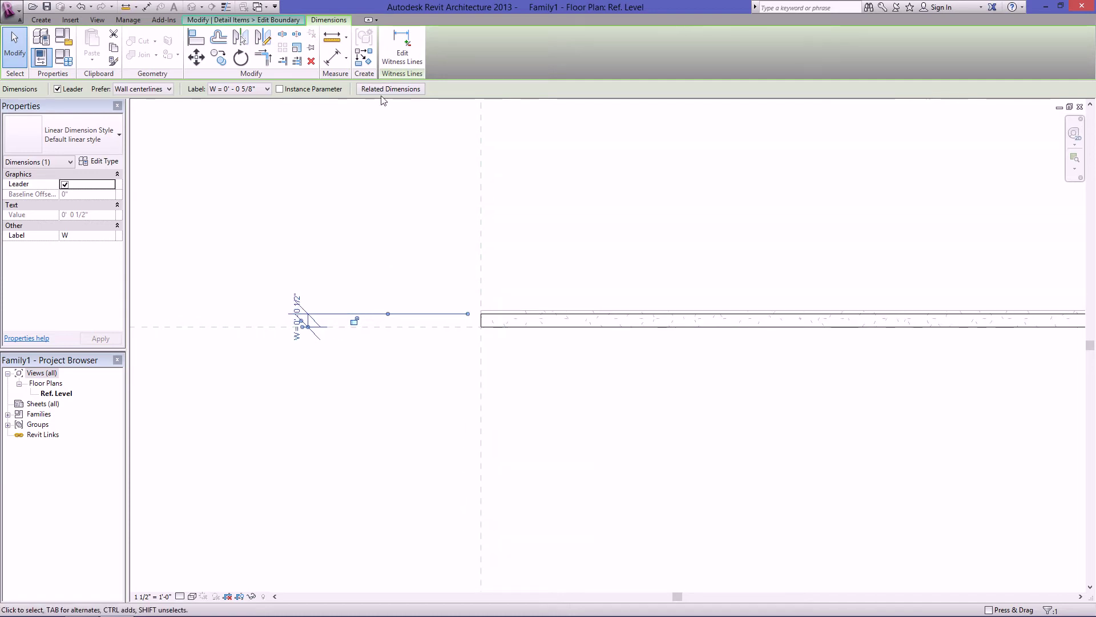
key(Escape)
click(387, 50)
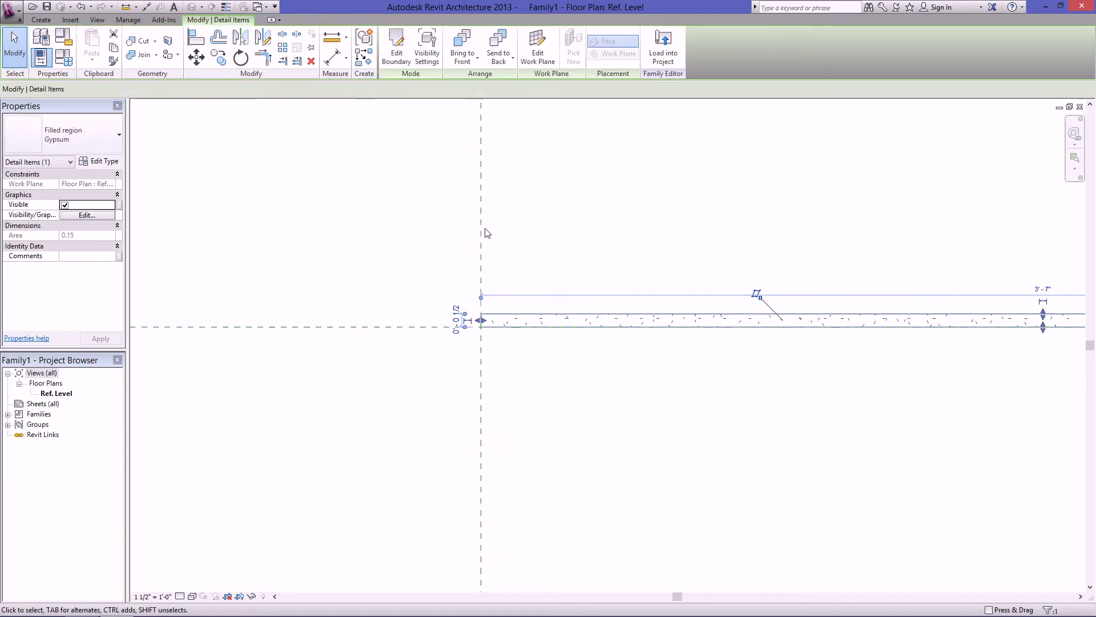
shift+scroll(502, 308, right, 5)
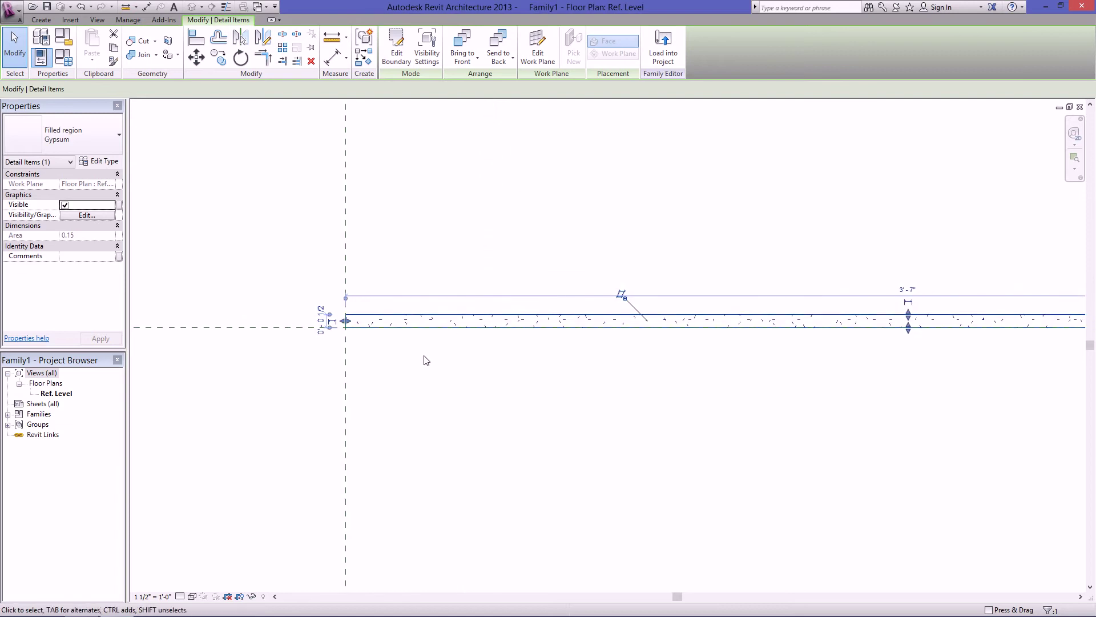
Create family type '5/8"' with W = 5/8".
click(57, 64)
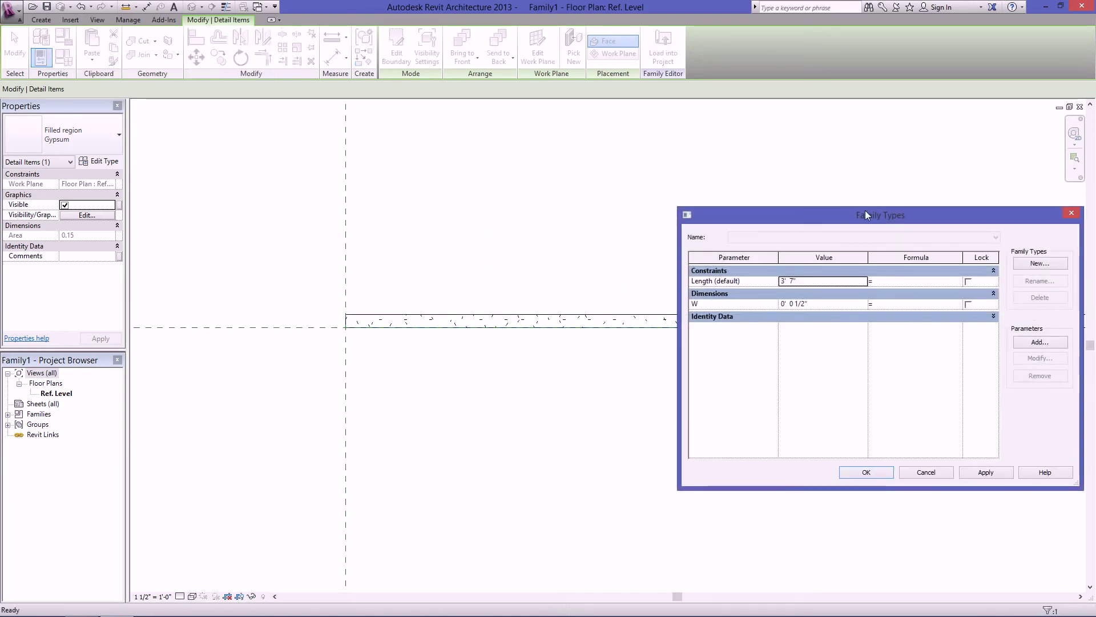
drag(824, 217, 702, 211)
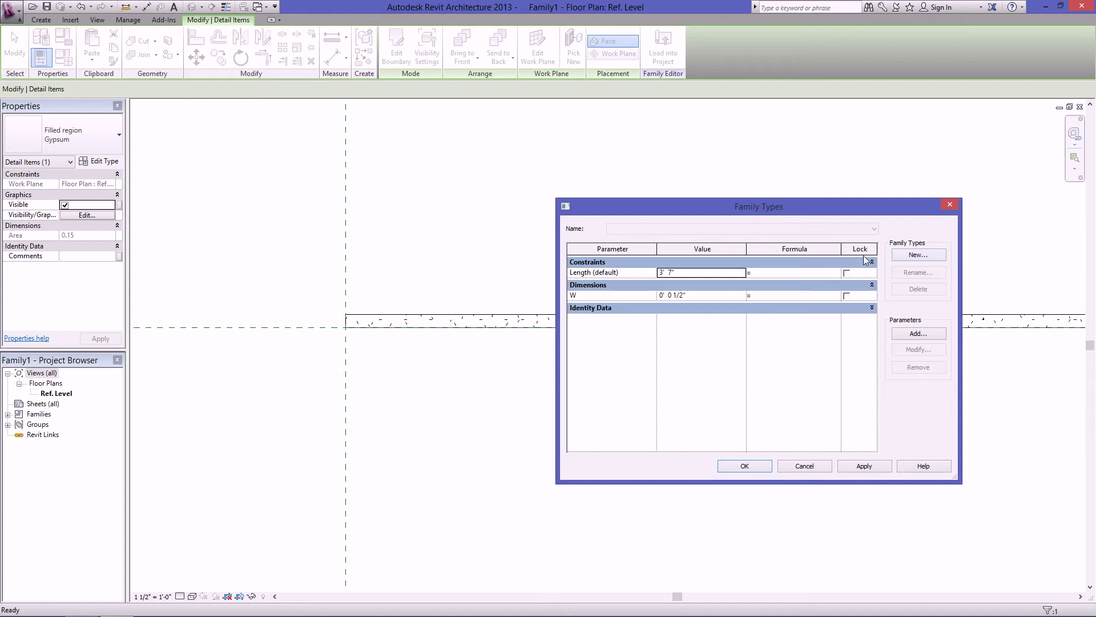
click(918, 255)
text(5/8")
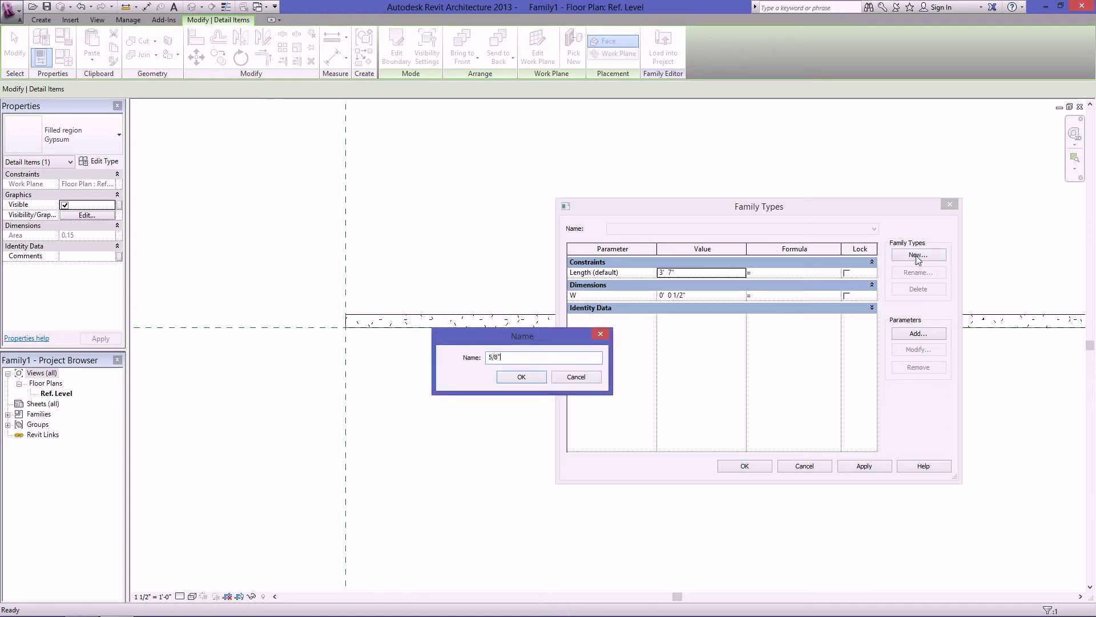
click(522, 378)
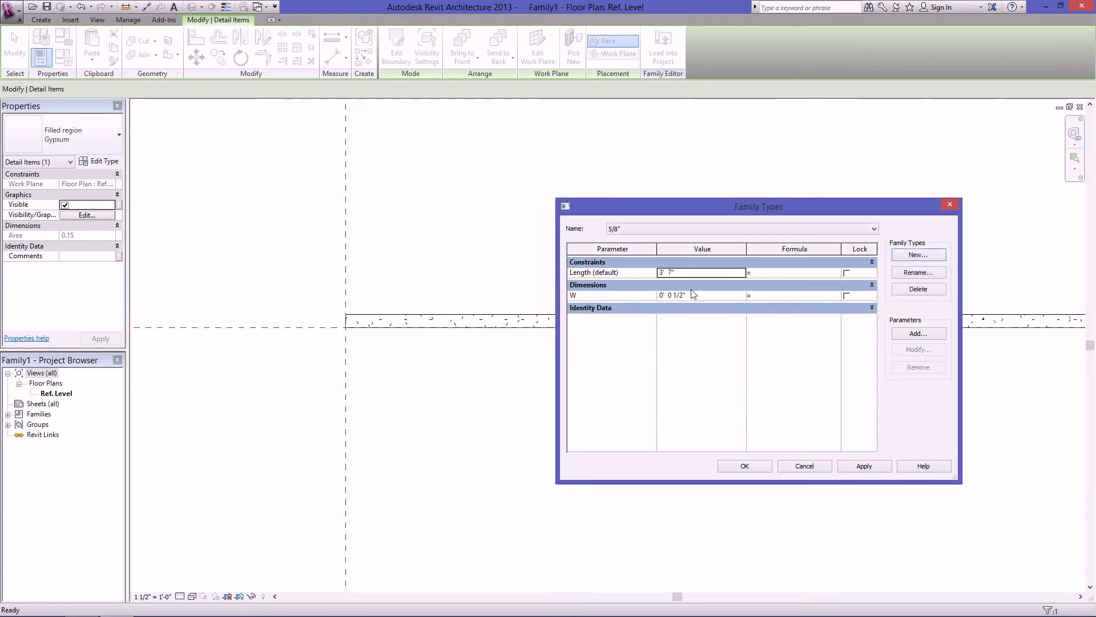
click(717, 294)
text(5/8)
key(Tab)
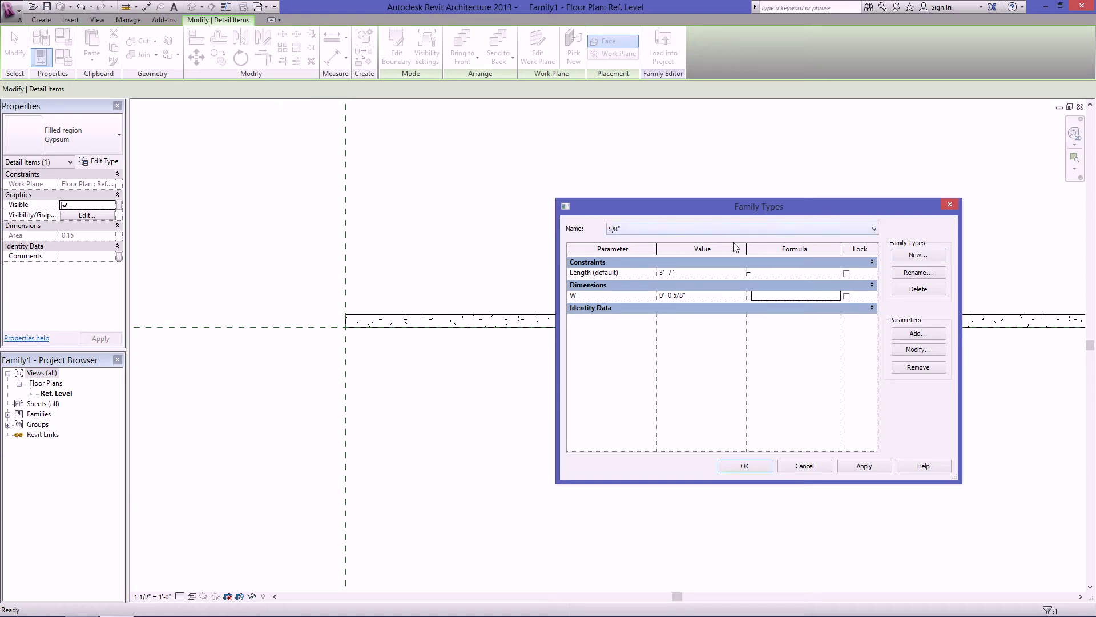
Create family type '1/2"' with W = 1/2" and close Family Types.
click(919, 255)
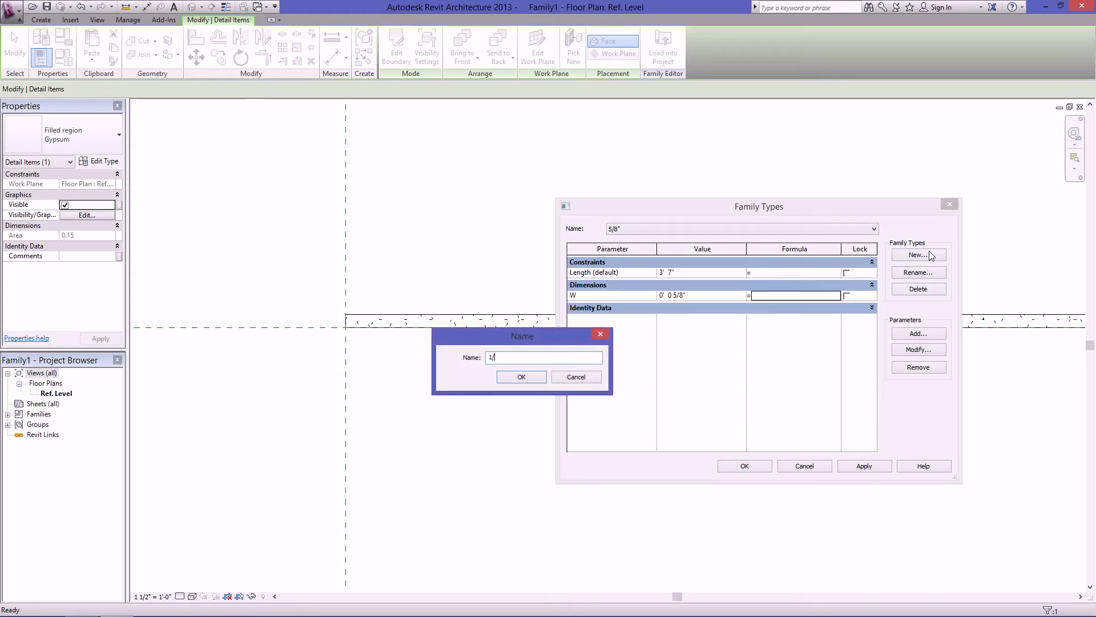
key(Return)
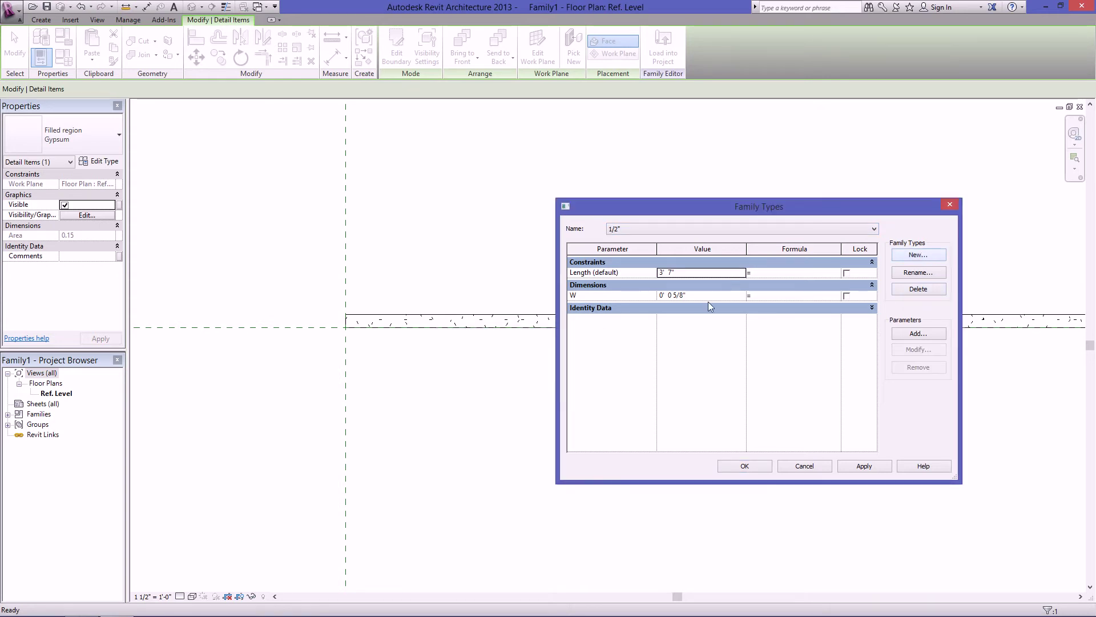
click(715, 296)
text(1/2)
key(Tab)
click(746, 465)
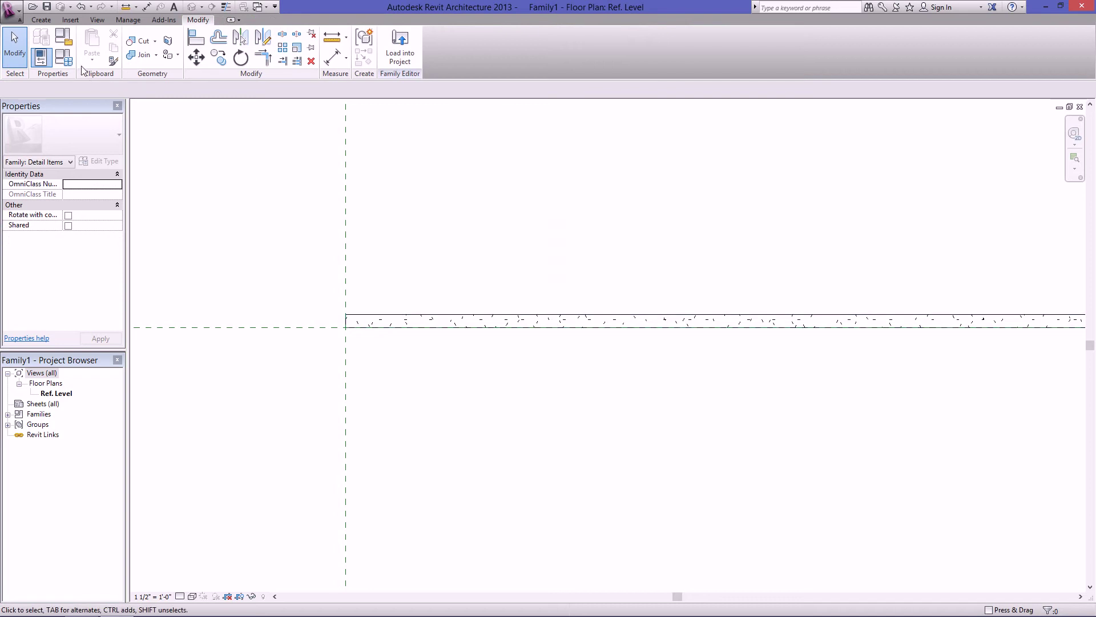
Test both types with Apply, then keep 5/8" as the current type.
click(70, 61)
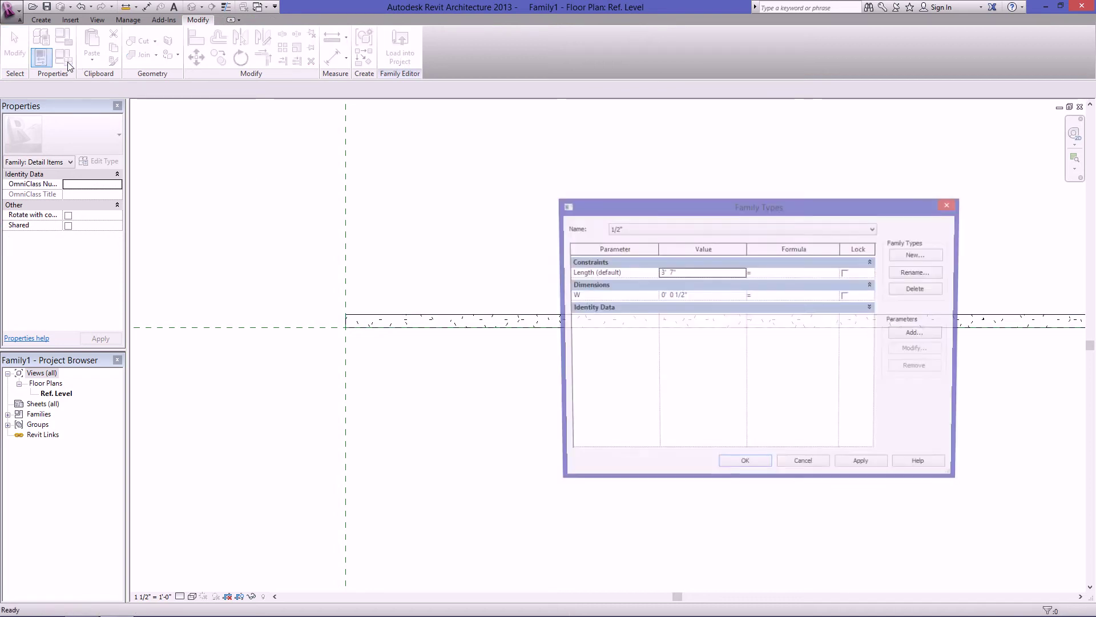
click(642, 228)
click(632, 245)
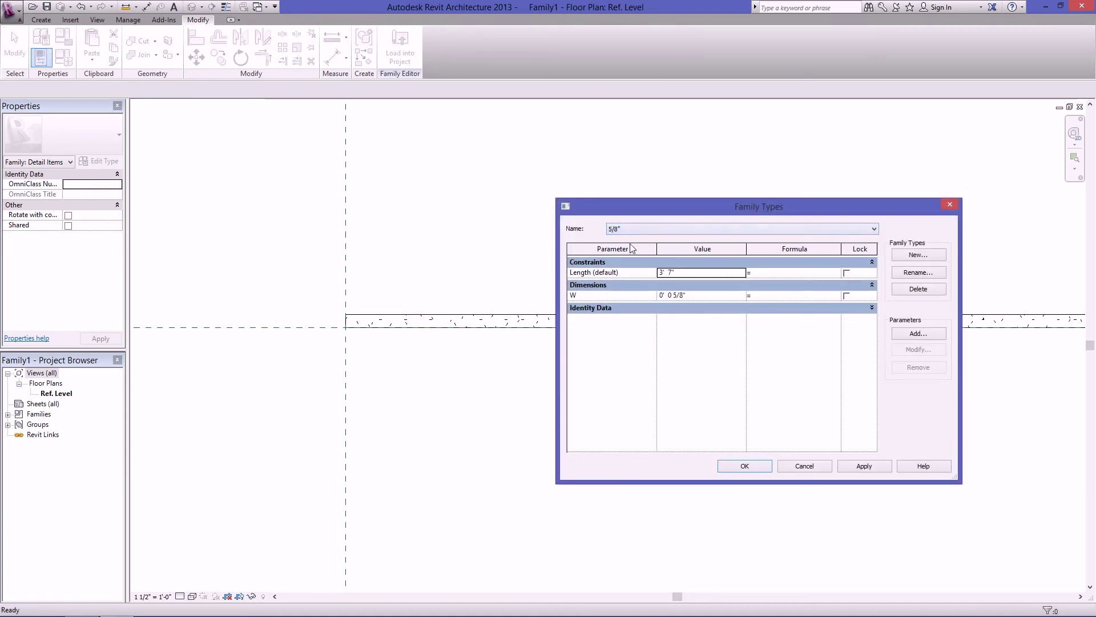
click(864, 466)
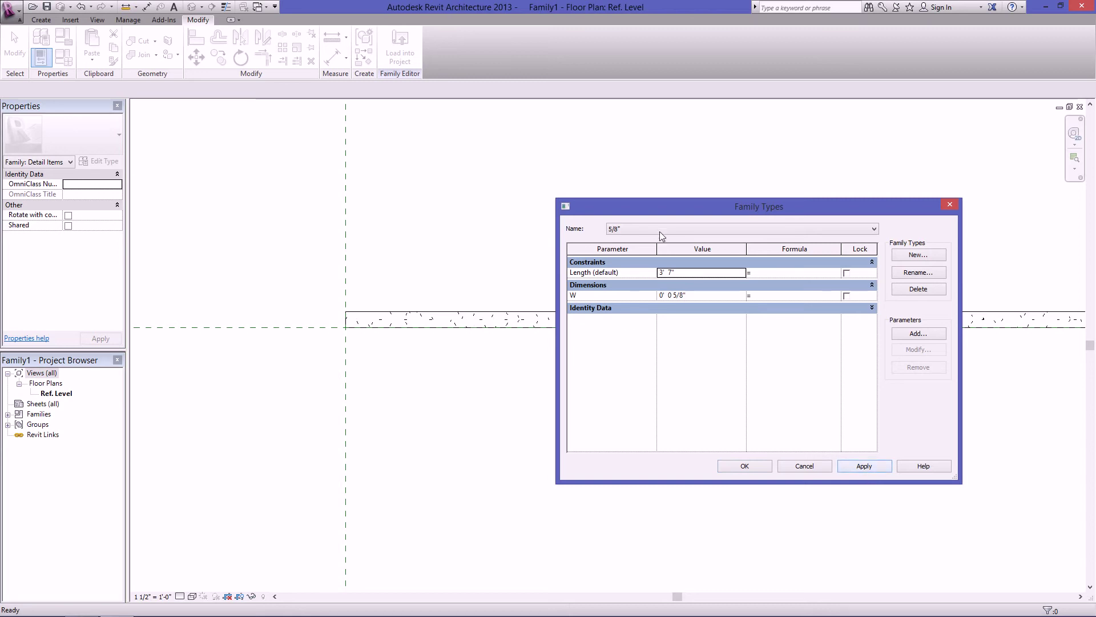
click(658, 229)
click(656, 236)
click(870, 467)
click(674, 229)
click(643, 253)
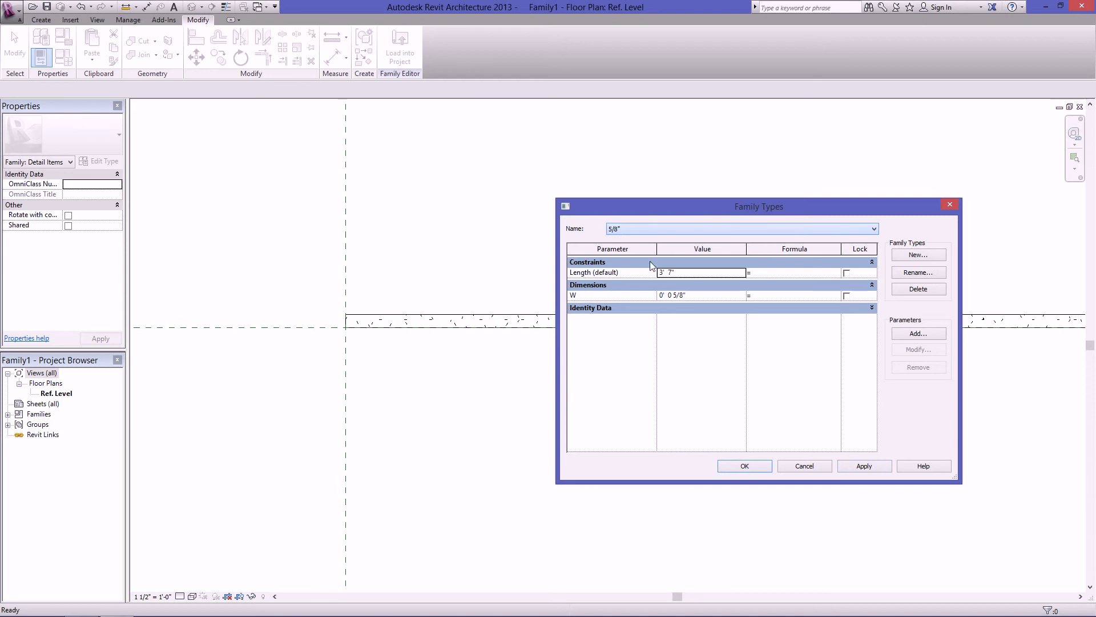
click(745, 466)
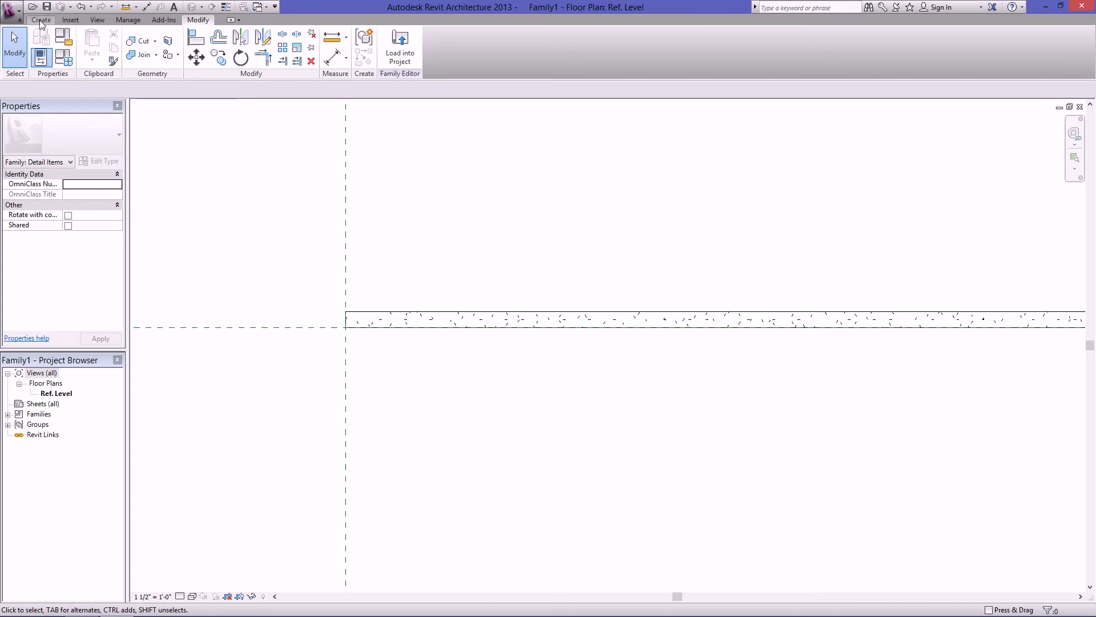
Create a new project, Project1, from the Architectural Template.
click(11, 10)
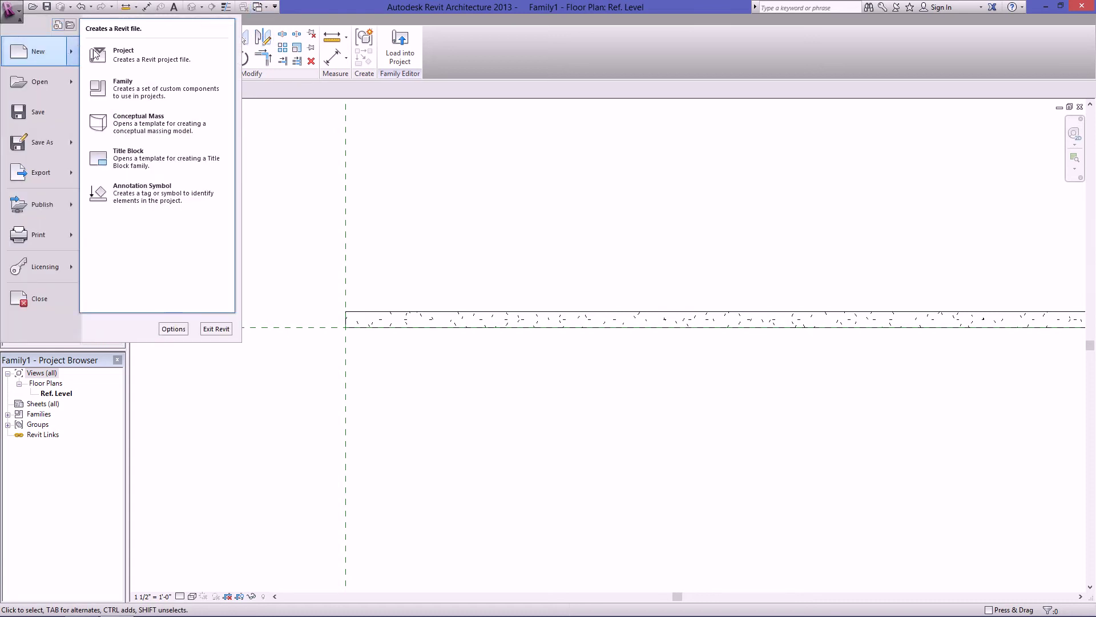
click(106, 46)
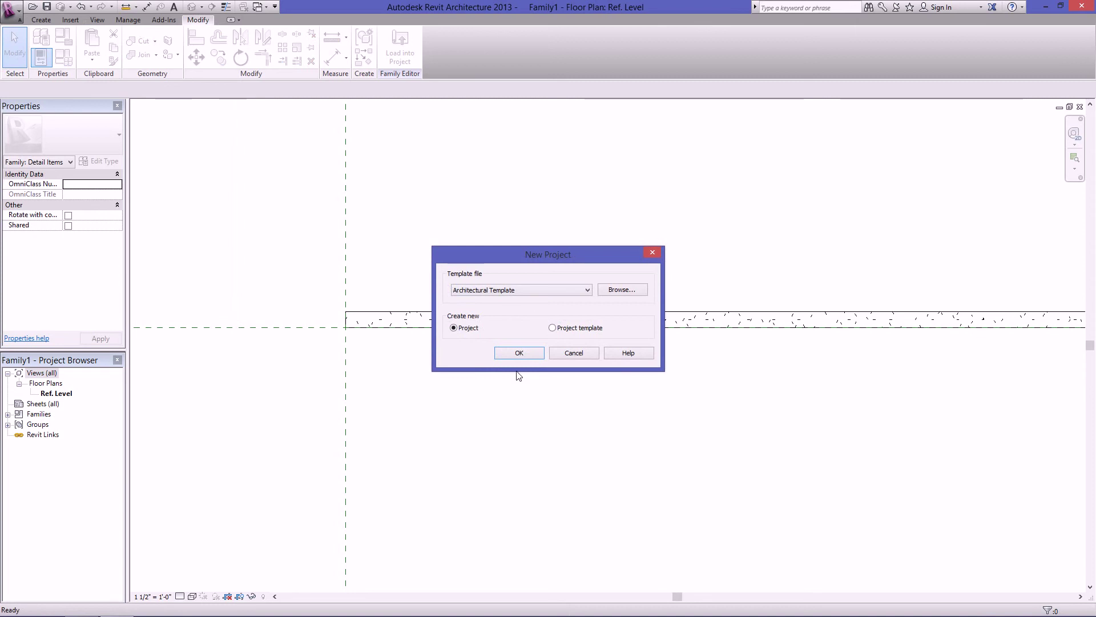
click(519, 354)
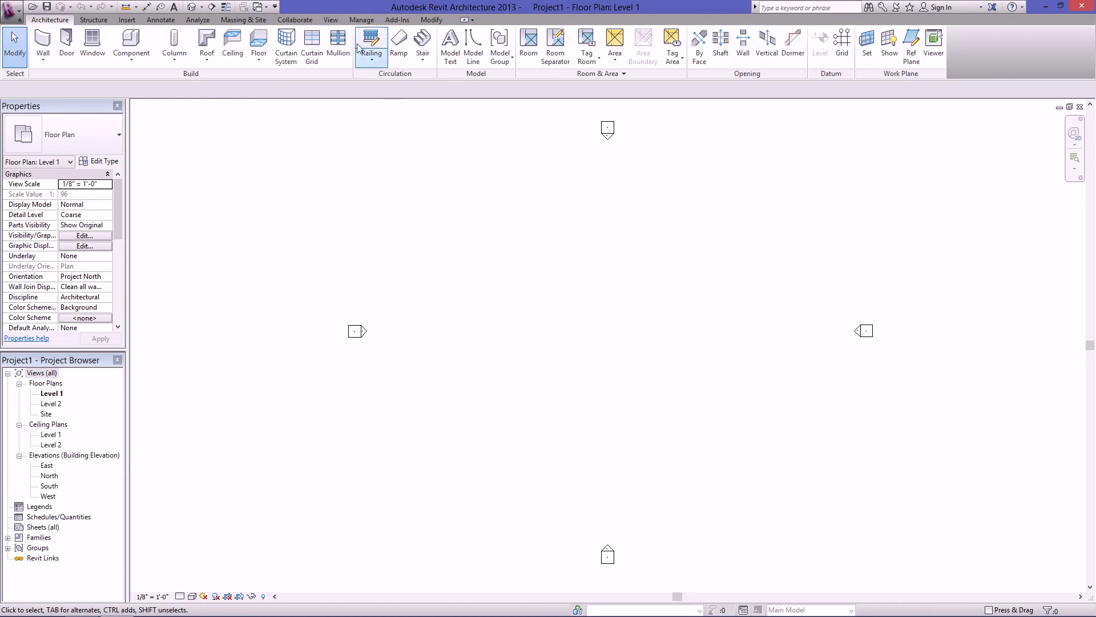
Create a new drafting view, Drafting 1, at 1 1/2" = 1'-0" scale.
click(331, 21)
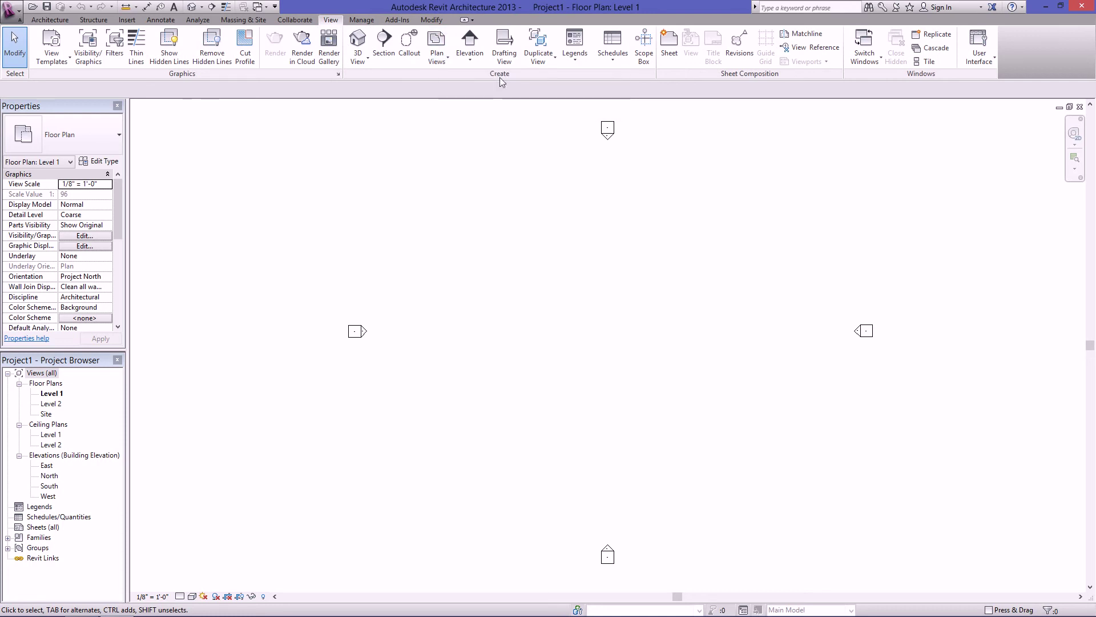
click(504, 45)
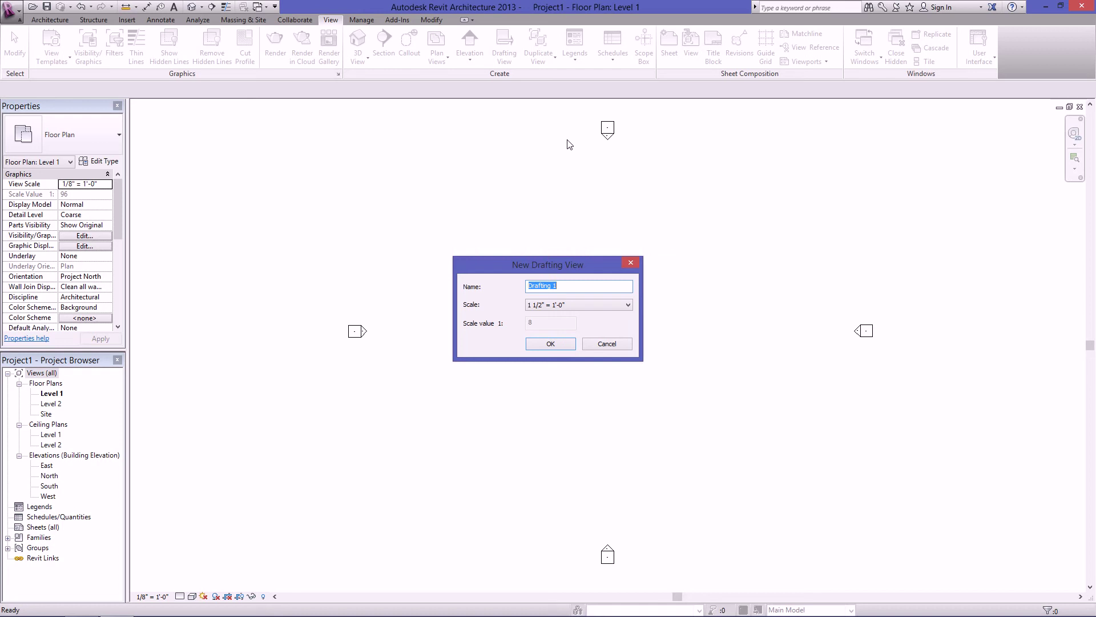
click(550, 344)
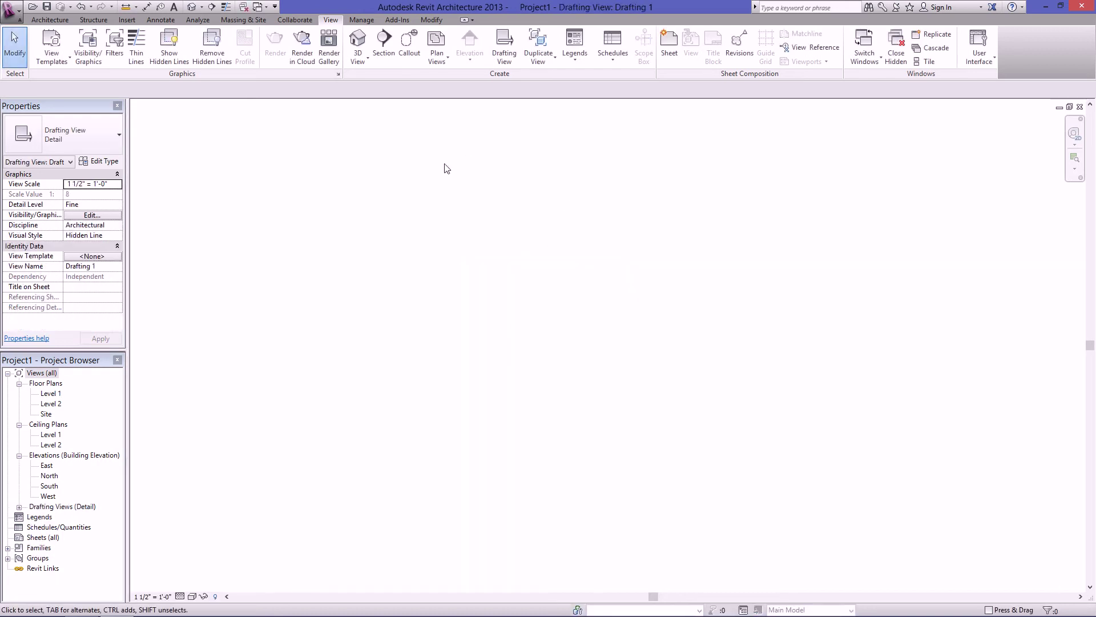
Switch to the Family1 window and load the gypsum family into Project1.
click(260, 7)
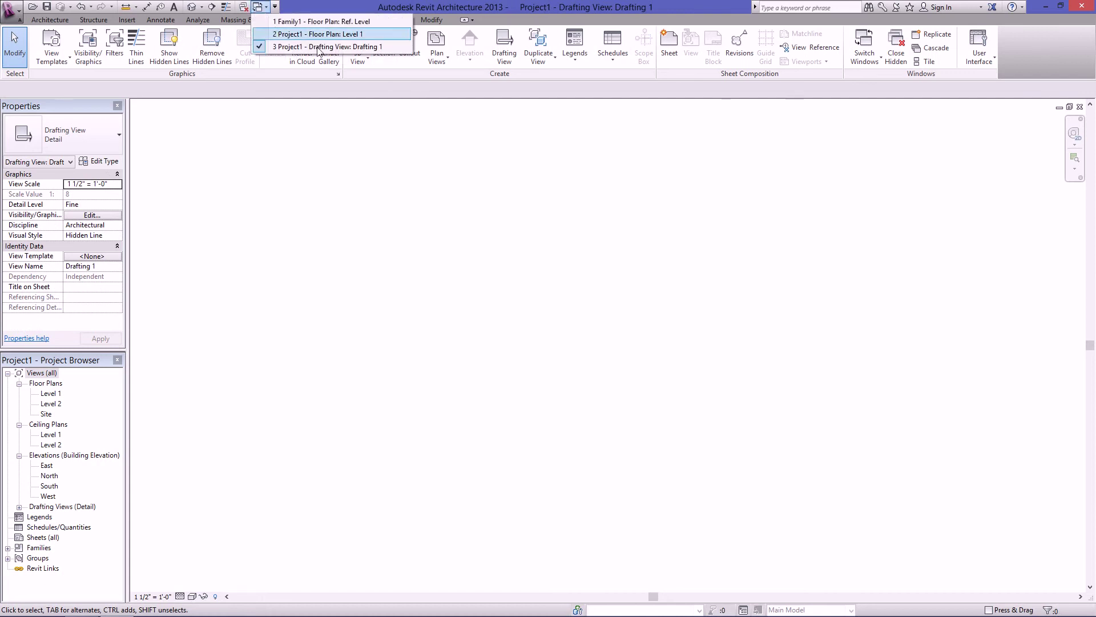
click(321, 21)
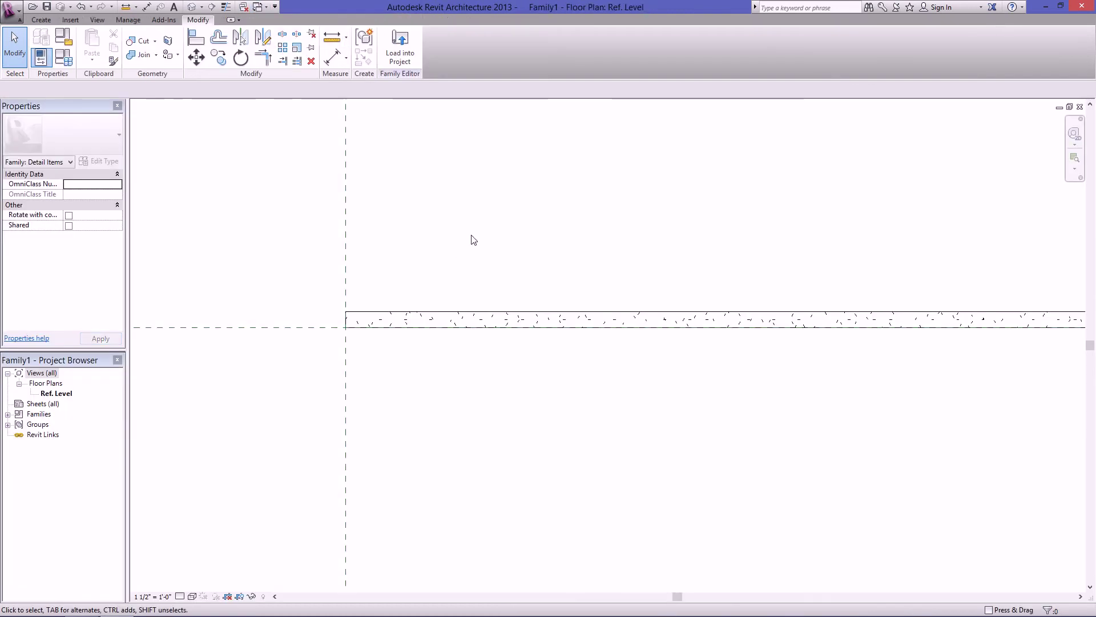
click(407, 43)
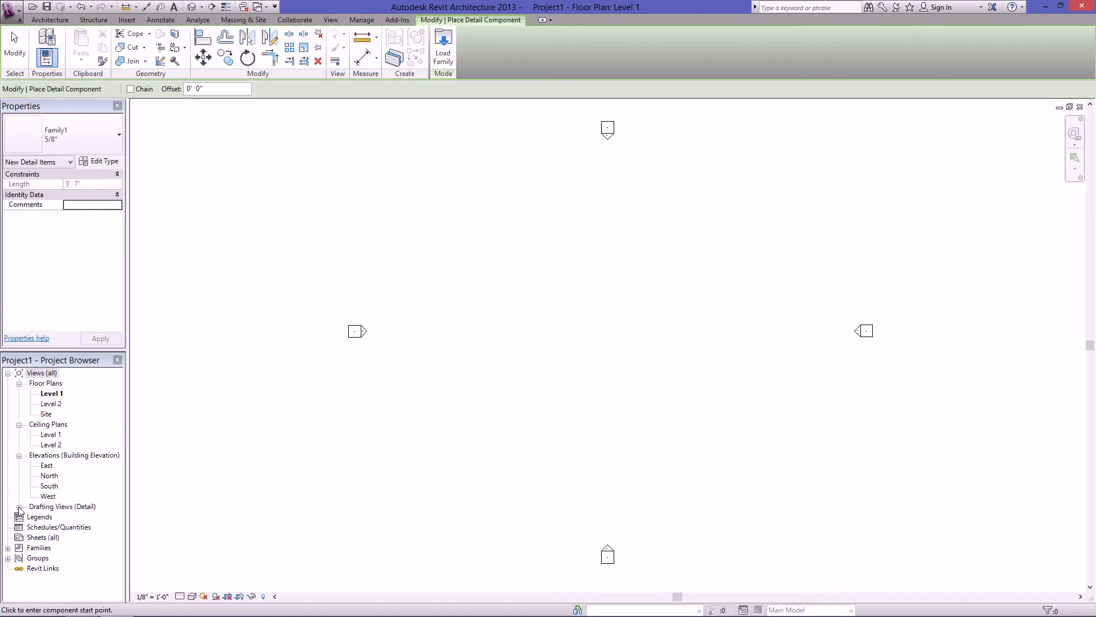
click(19, 507)
Open the blank Drafting 1 view from the Drafting Views list in the Project Browser.
click(19, 507)
click(55, 517)
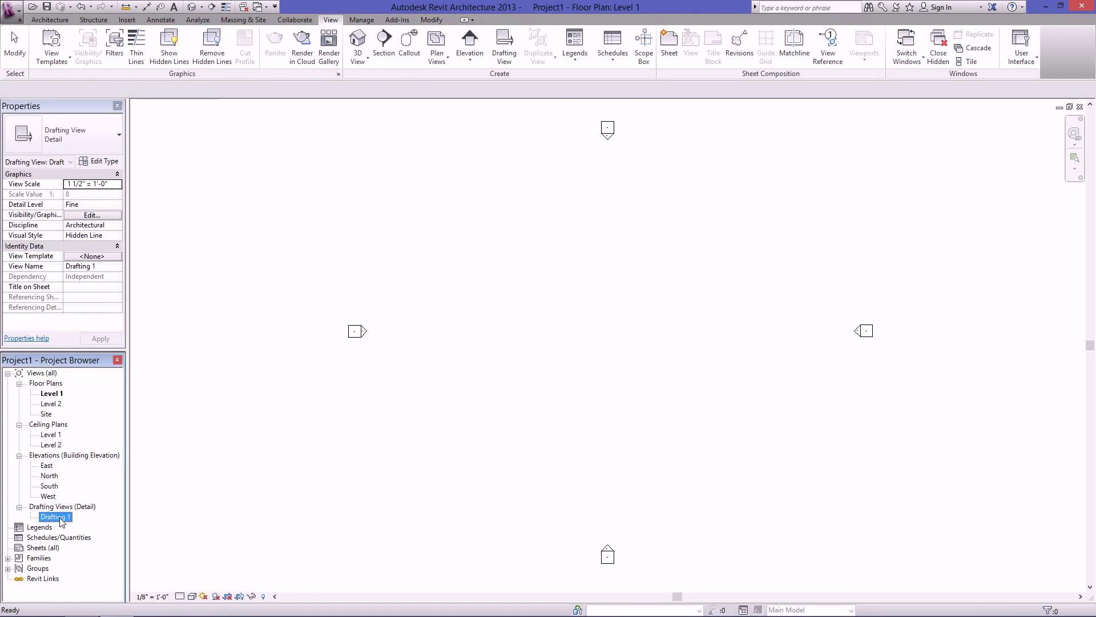
double_click(57, 517)
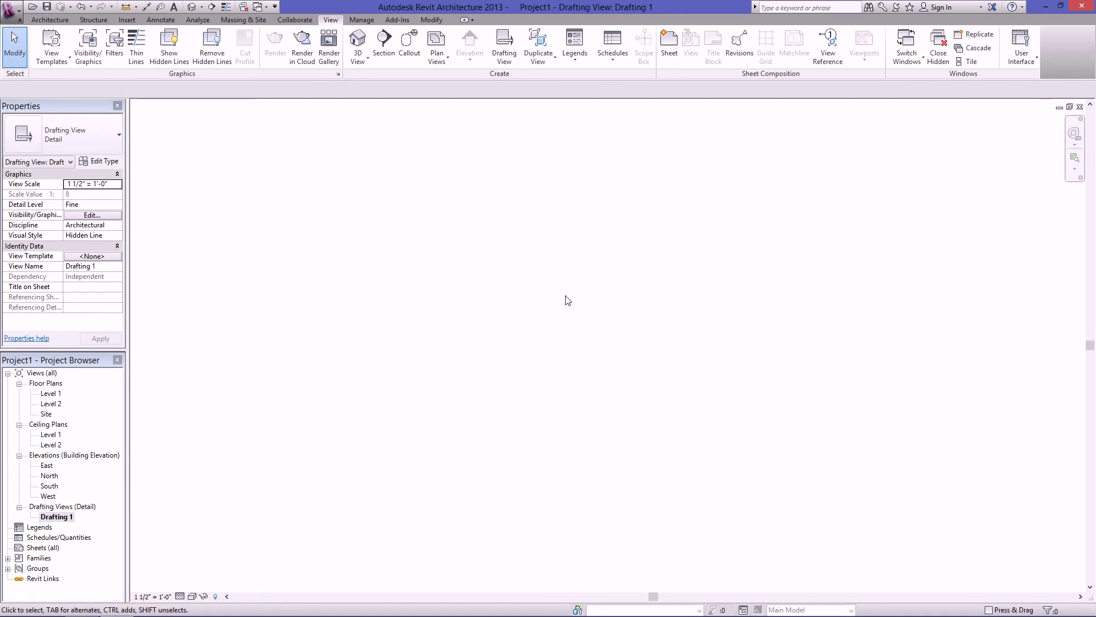
click(161, 20)
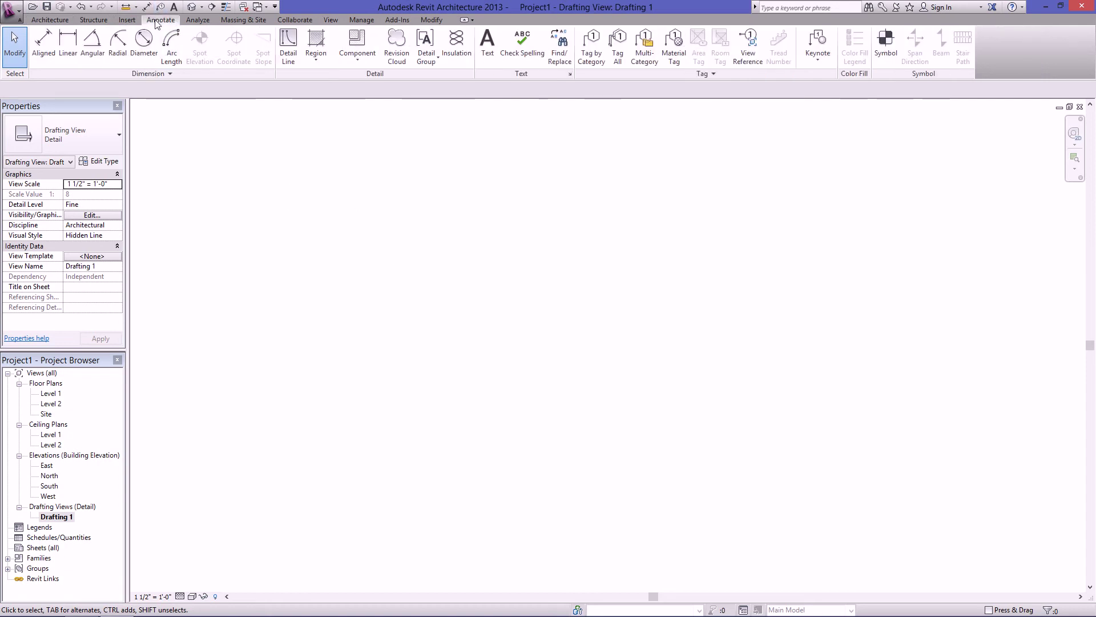
Place the inner gypsum layer as a horizontal piece and a vertical piece meeting at the corner.
click(357, 40)
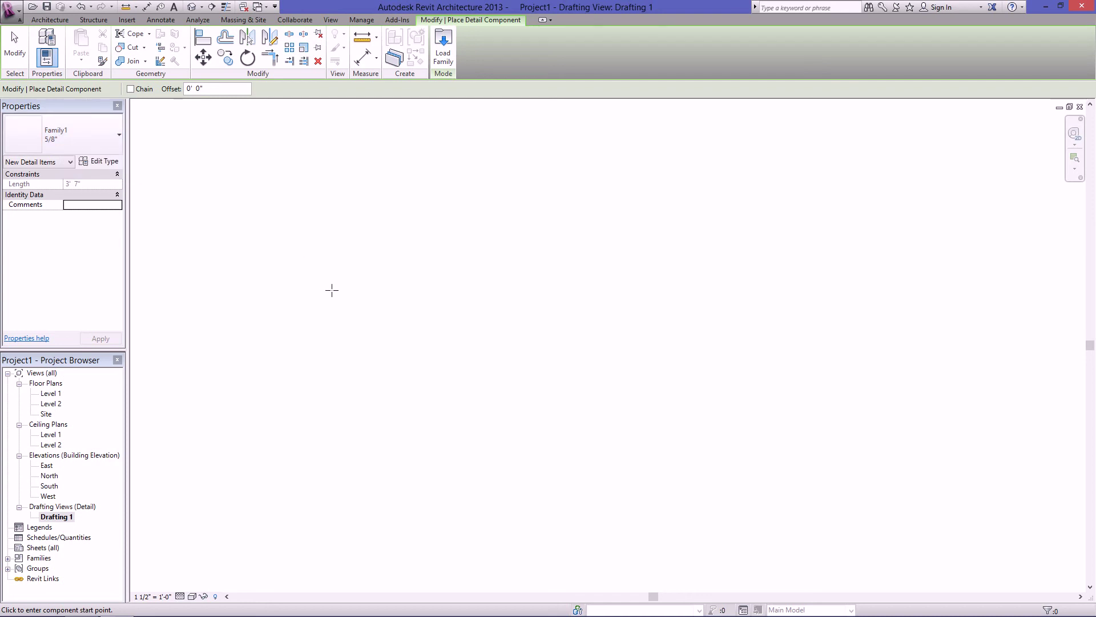
click(258, 293)
middle_drag(445, 293, 530, 306)
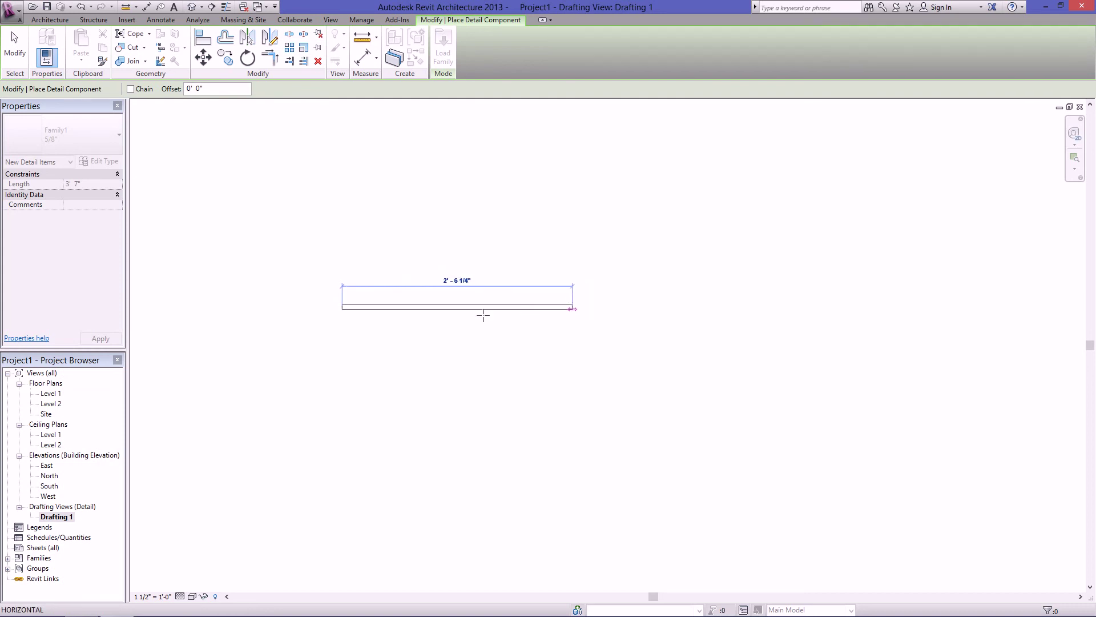
click(559, 313)
scroll(560, 309, up, 3)
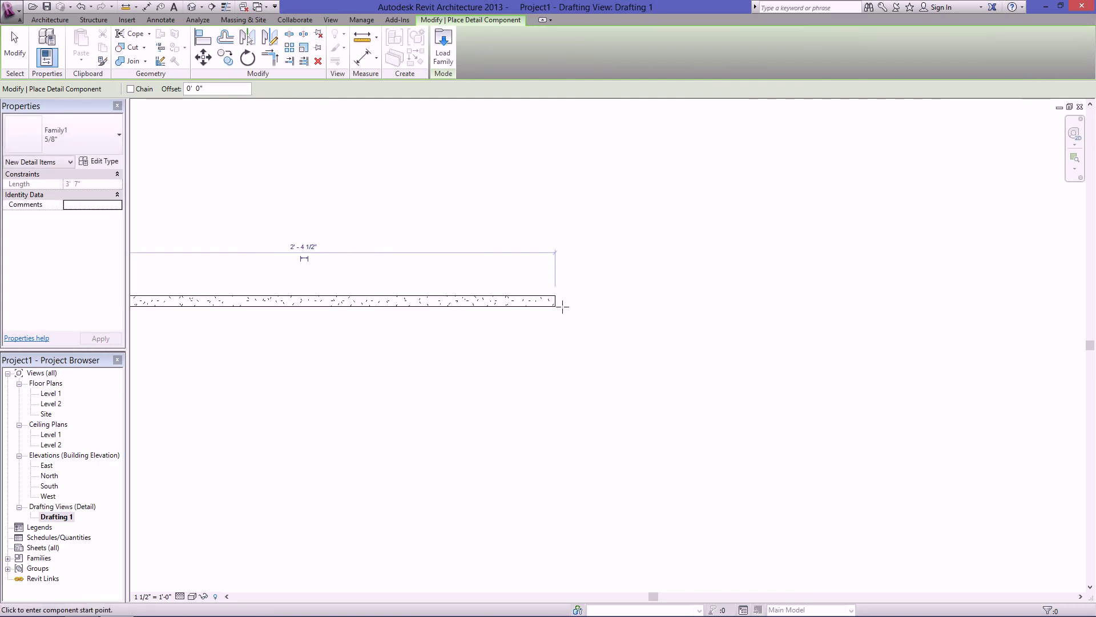
scroll(574, 284, up, 2)
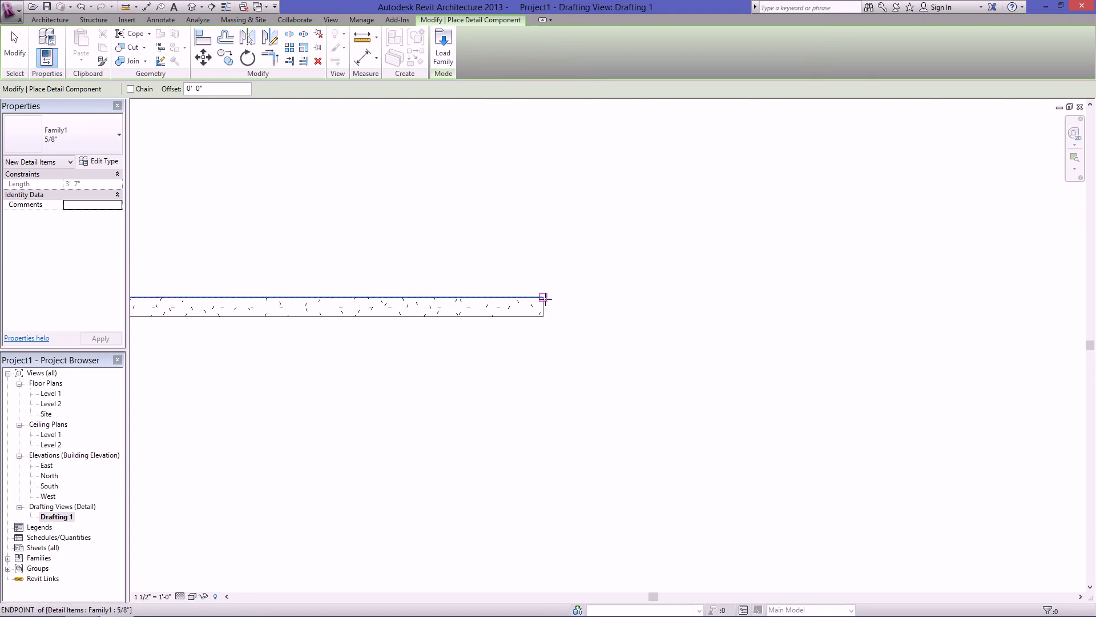
click(543, 297)
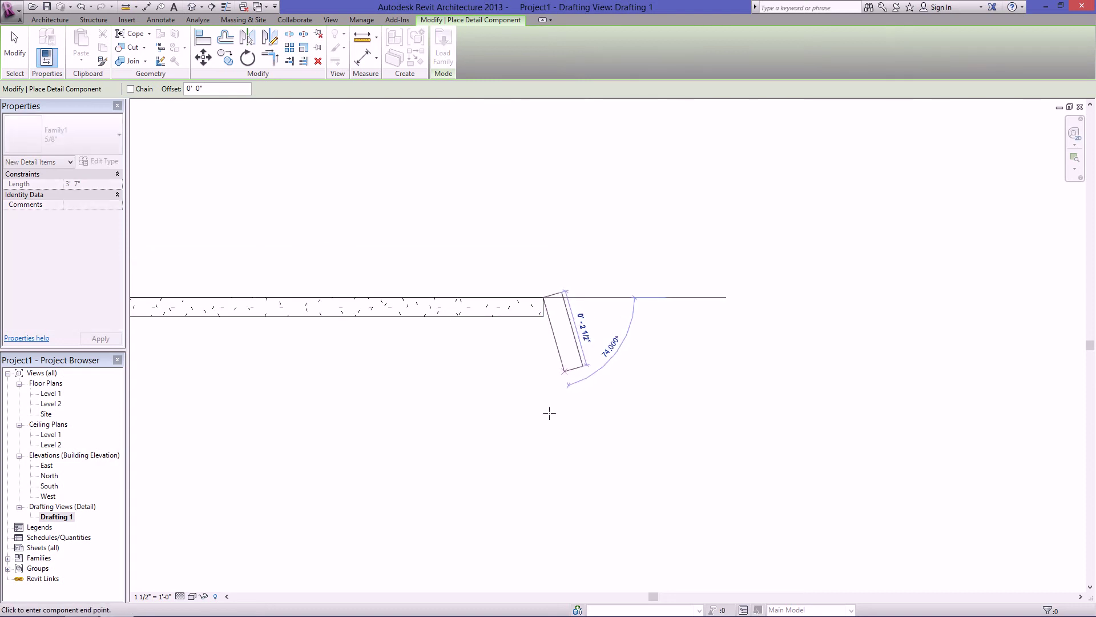
click(539, 558)
Place the outer gypsum layer as a horizontal piece and a vertical piece at the corner.
scroll(550, 295, up, 1)
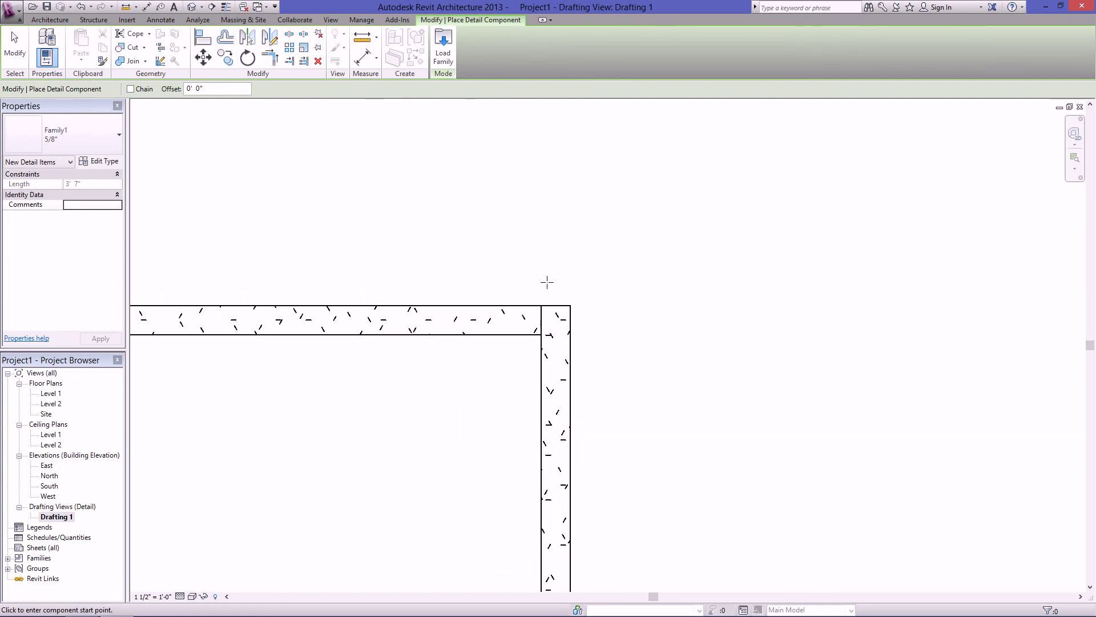
scroll(547, 290, down, 1)
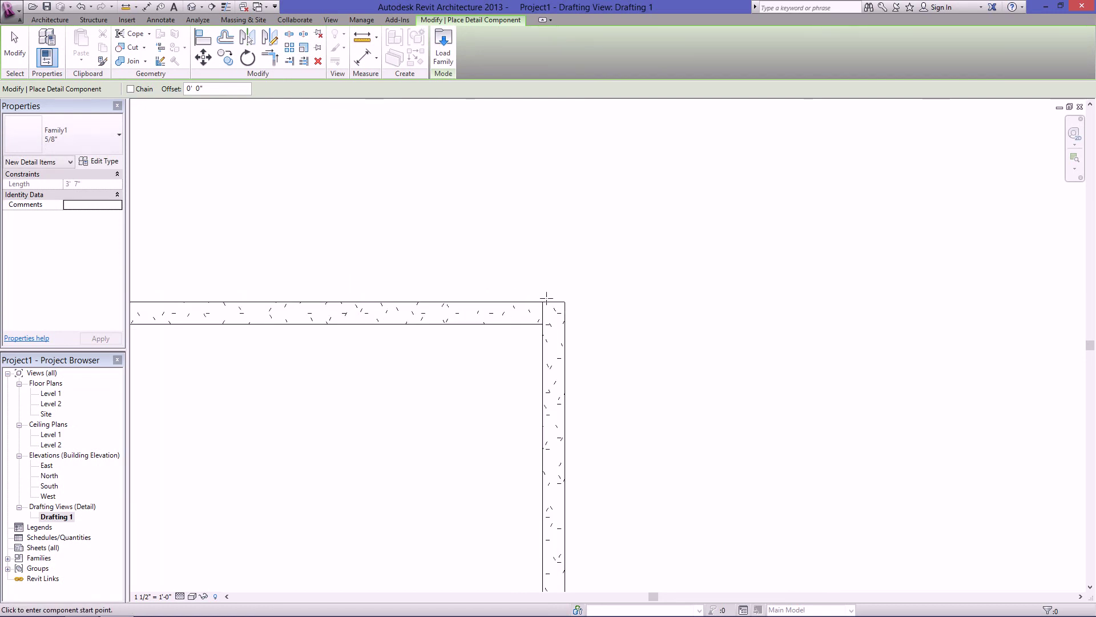
click(145, 278)
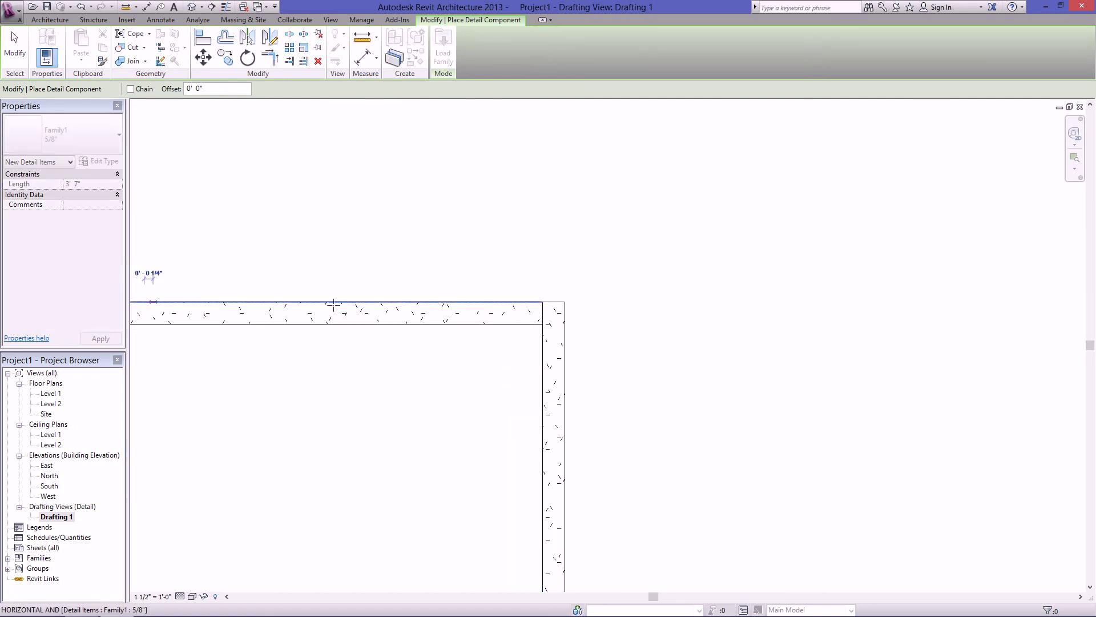
click(564, 280)
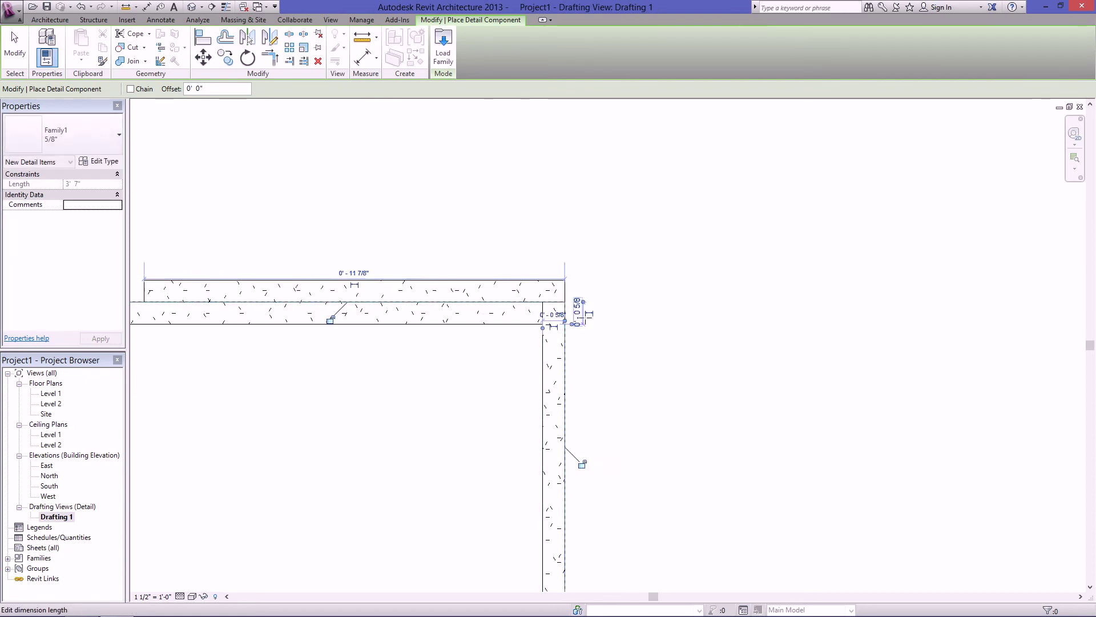
click(564, 280)
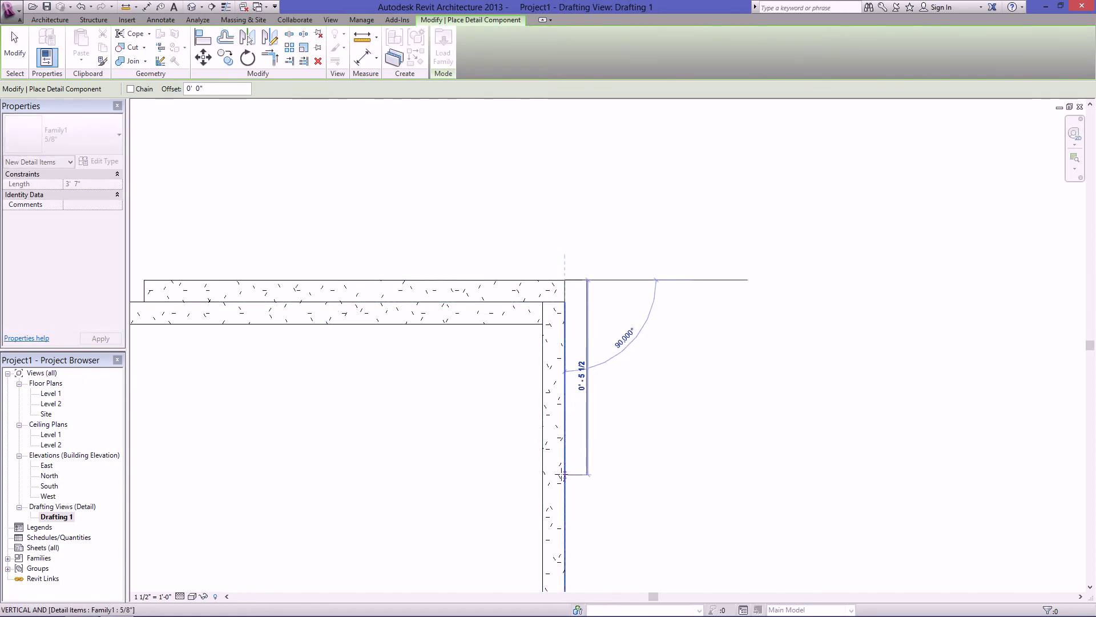
click(565, 492)
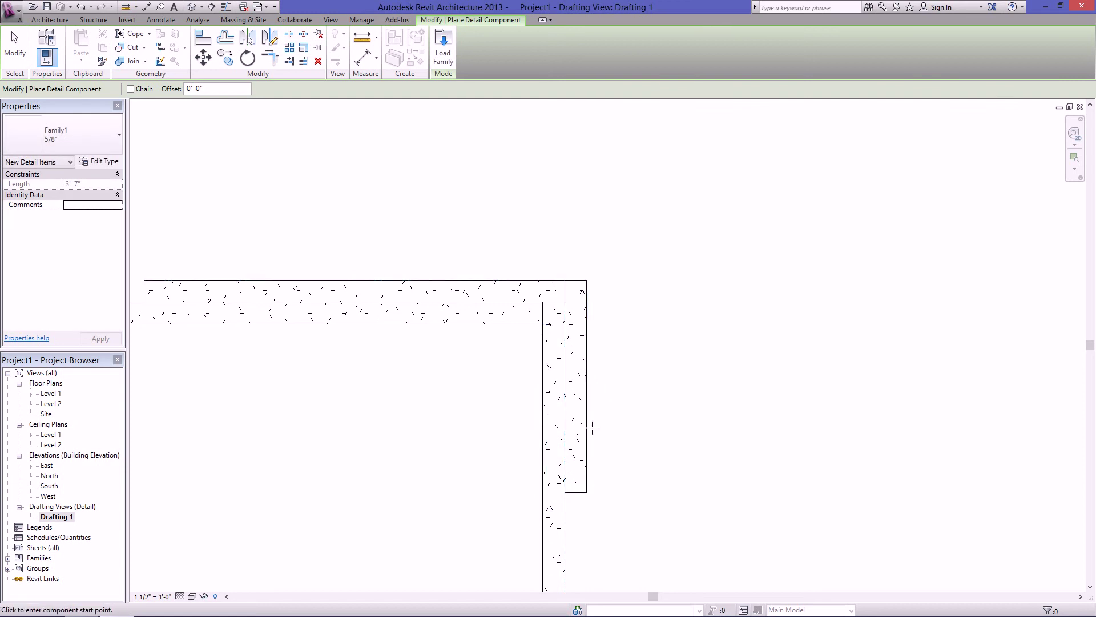
scroll(592, 427, up, 3)
Drag the outer vertical gypsum strip's bottom end down flush with the inner strip's bottom.
key(Escape)
scroll(607, 350, down, 1)
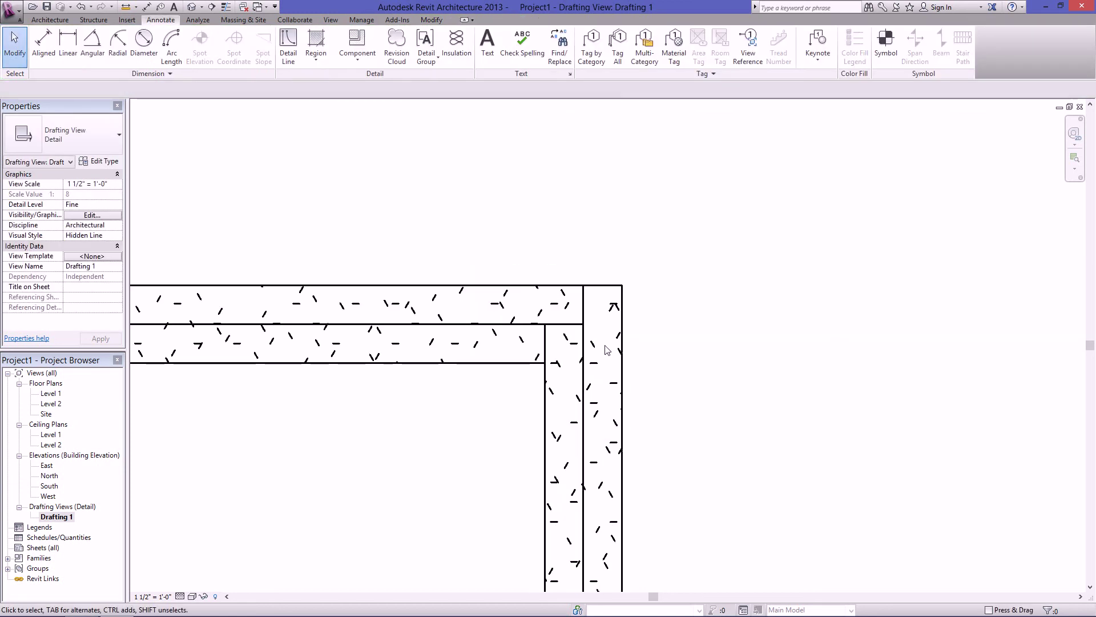
scroll(605, 348, down, 2)
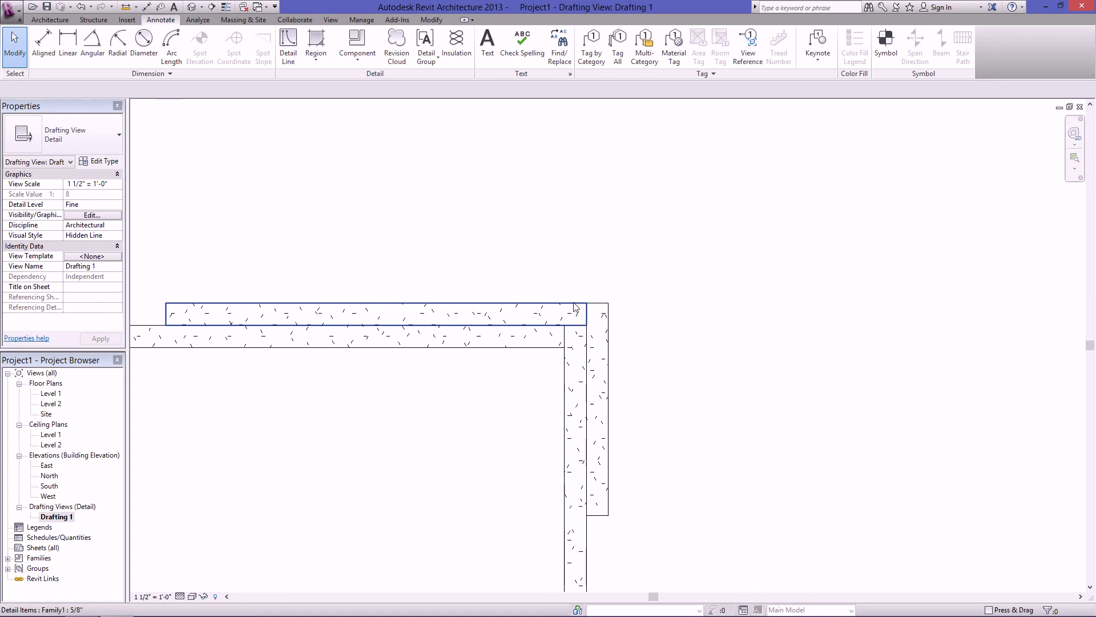
scroll(616, 350, down, 2)
click(567, 363)
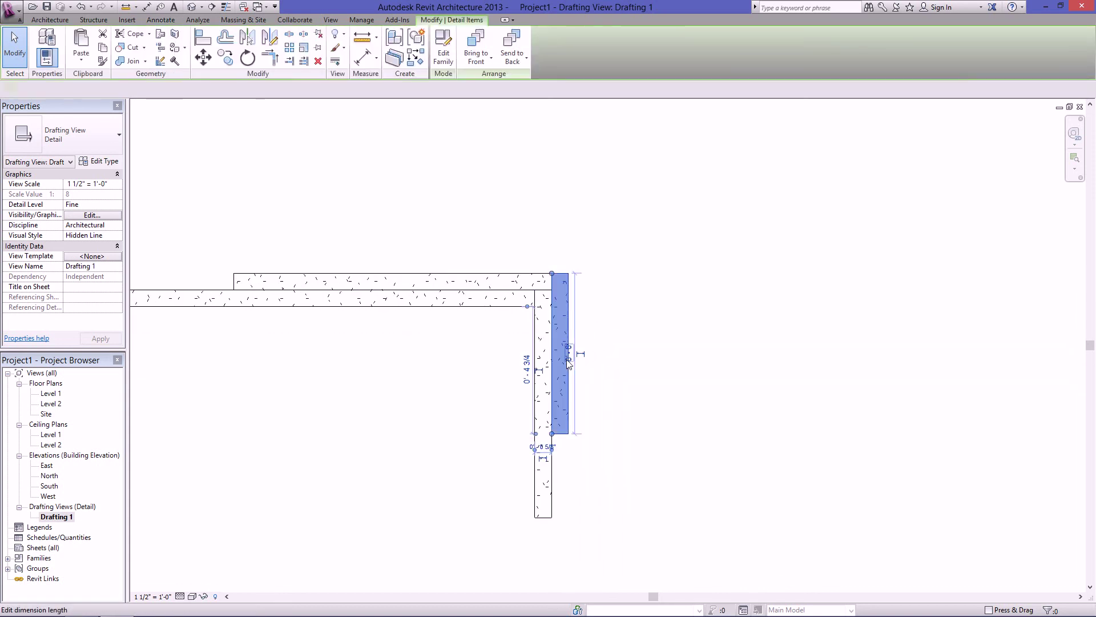
scroll(545, 423, up, 2)
drag(565, 438, 549, 552)
click(691, 501)
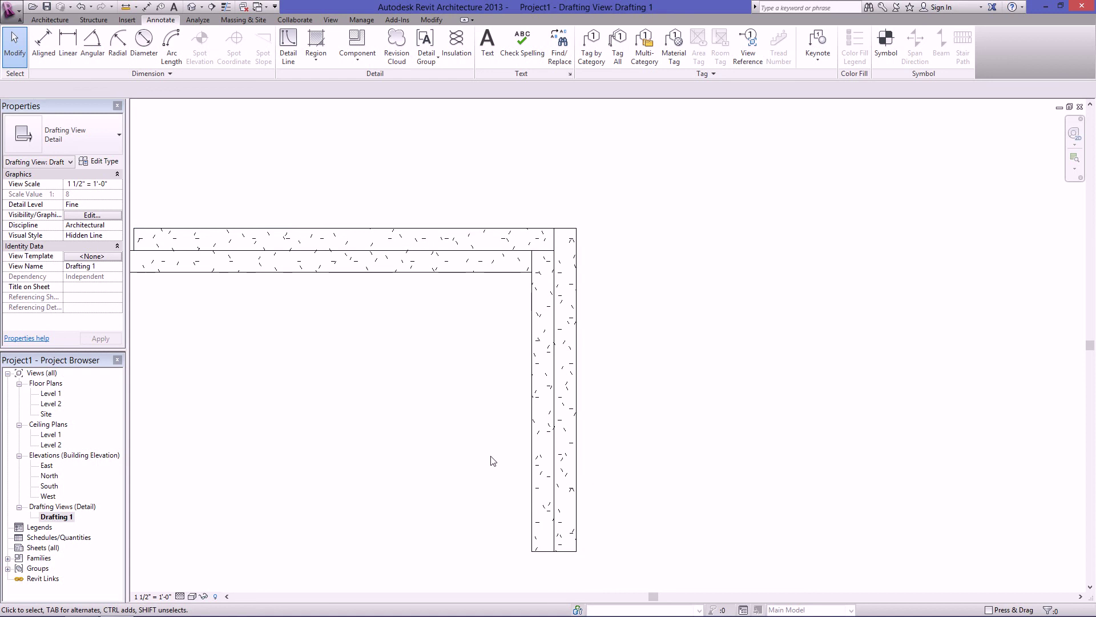
Draw a horizontal detail line (DL) across both vertical gypsum strips below the corner.
key(d)
key(l)
click(506, 487)
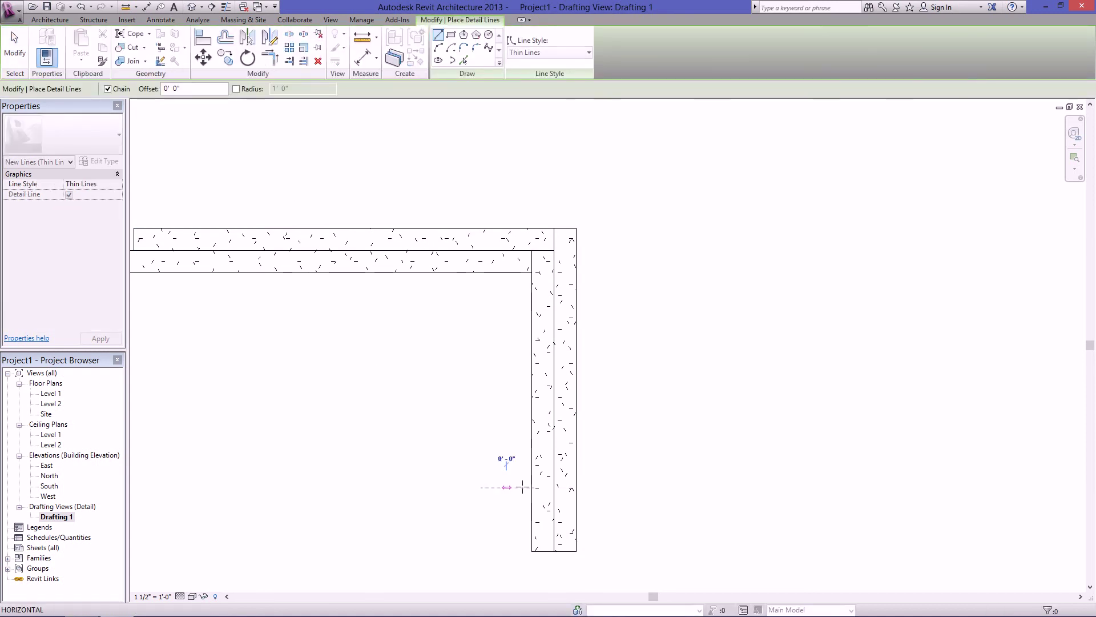
click(649, 487)
key(Escape)
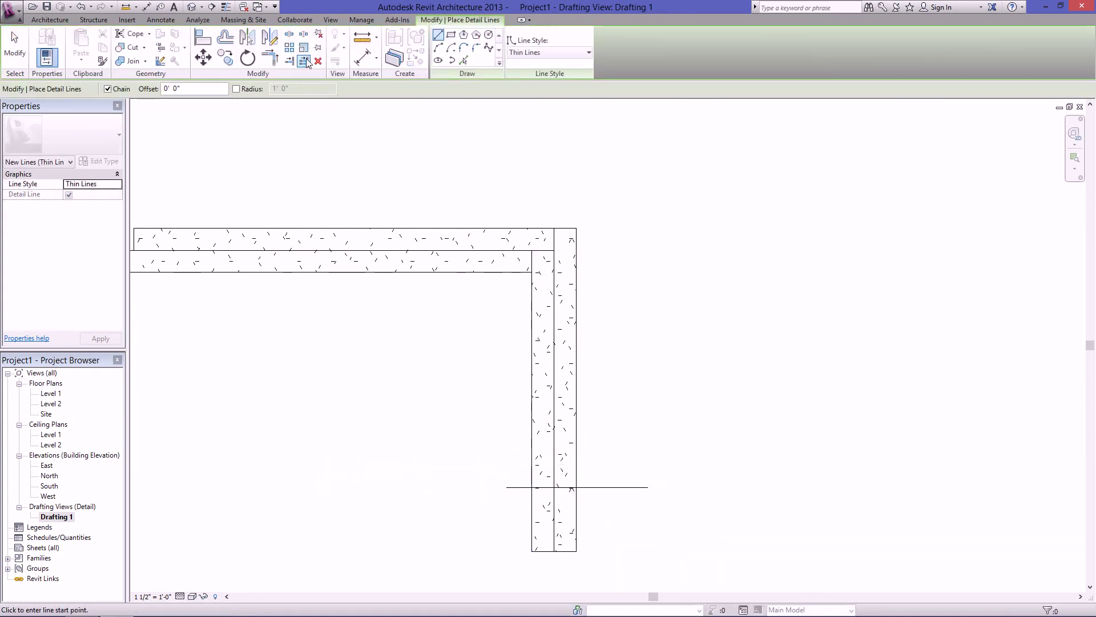
Trim the outer and inner vertical gypsum strips to the horizontal detail line.
click(304, 60)
click(602, 488)
click(574, 457)
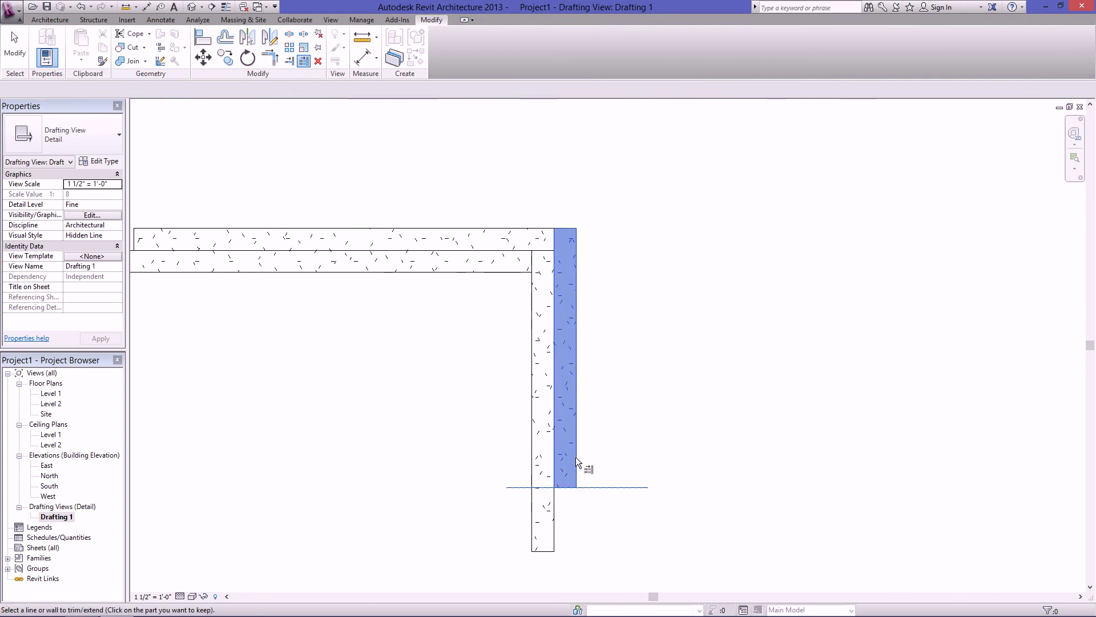
click(536, 442)
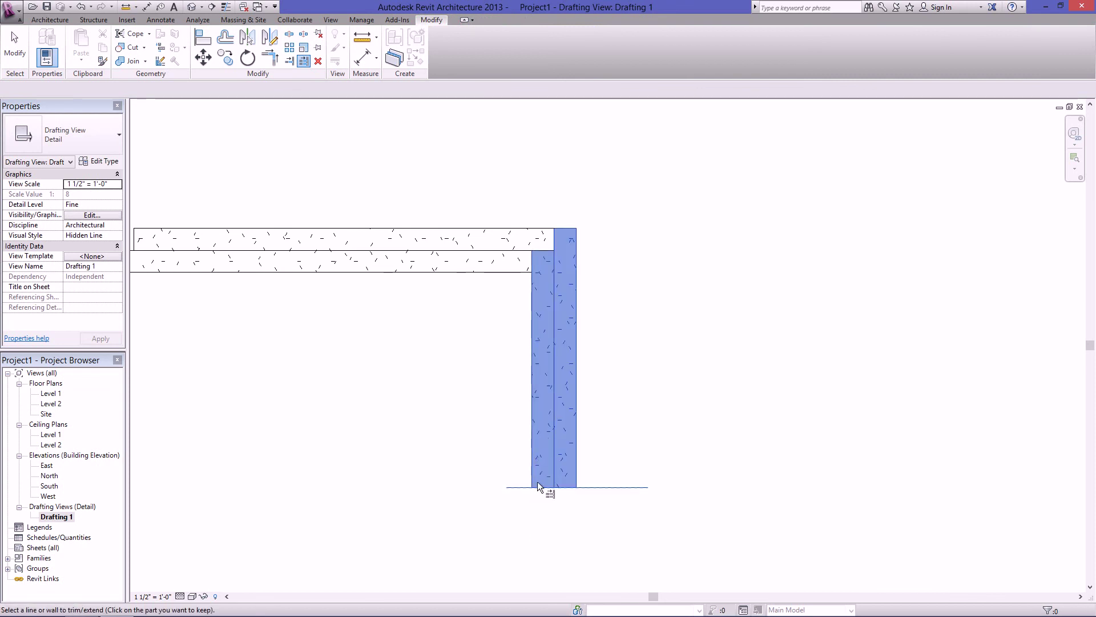
key(Escape)
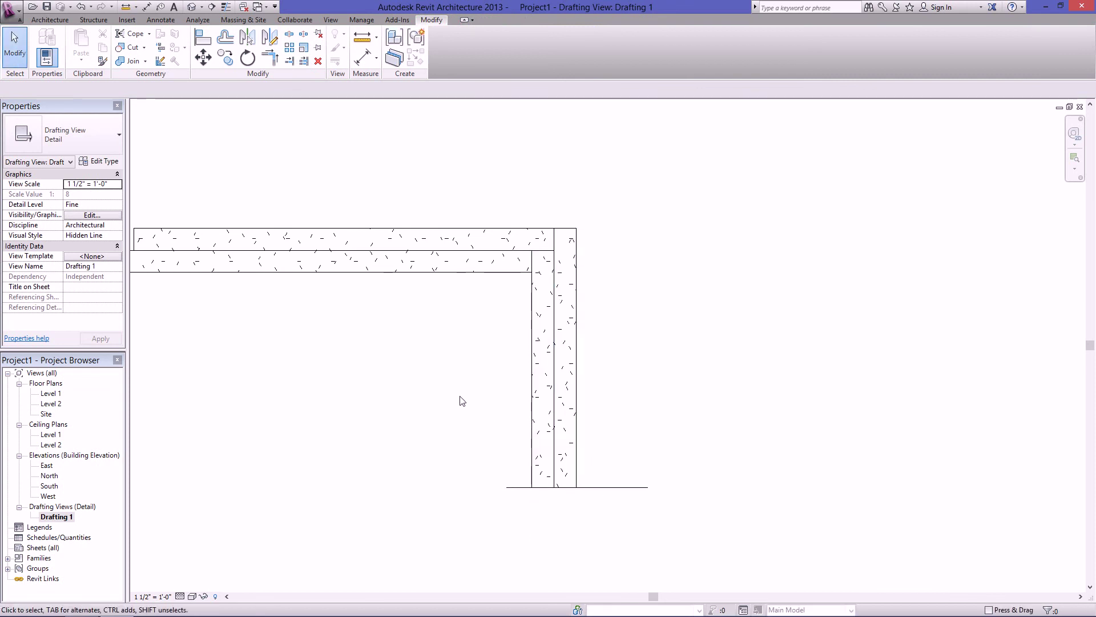